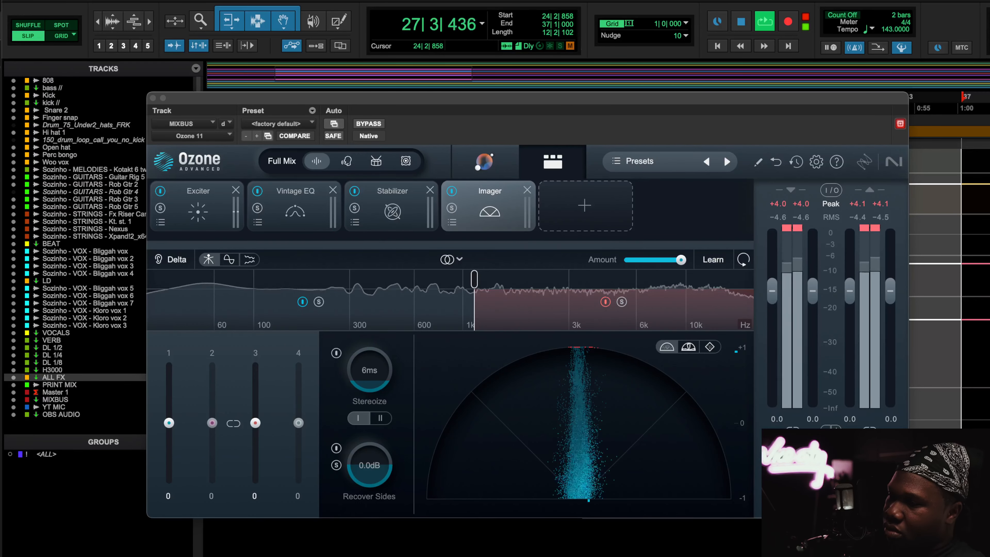
- Add a Maximizer module after the Imager and set its limiting mode to IRC 4 - Modern
{"action": "left_click", "coordinate": [313, 221]}
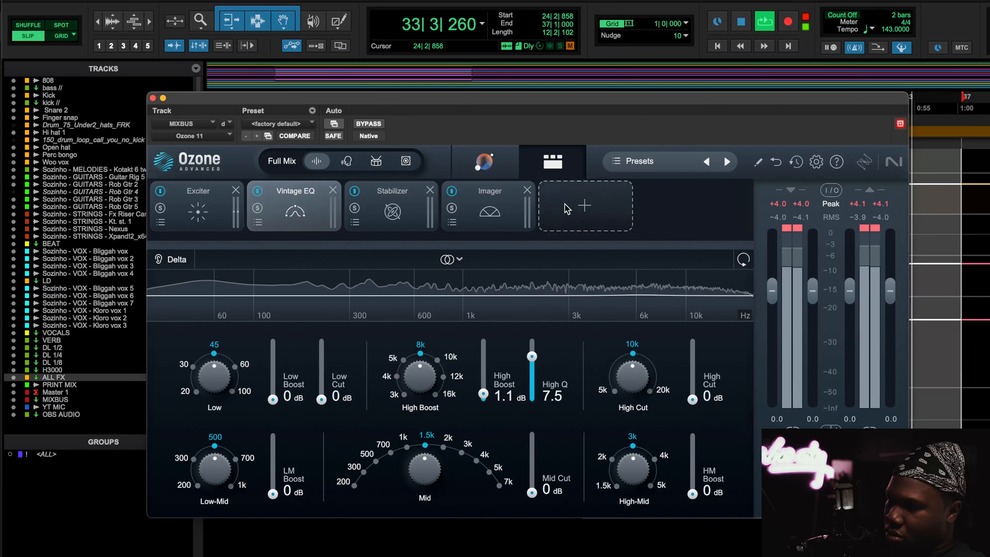
{"action": "left_click", "coordinate": [577, 205]}
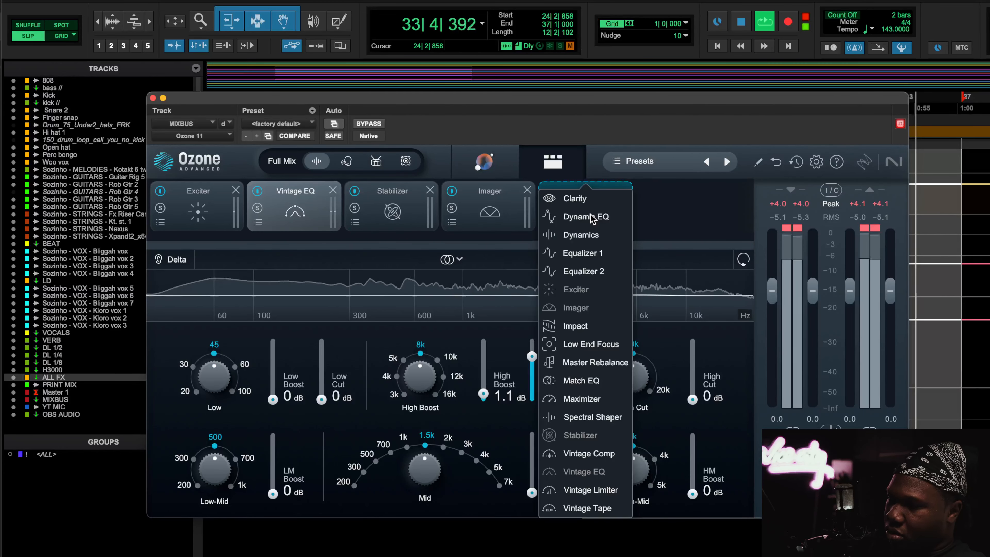
{"action": "left_click", "coordinate": [593, 399]}
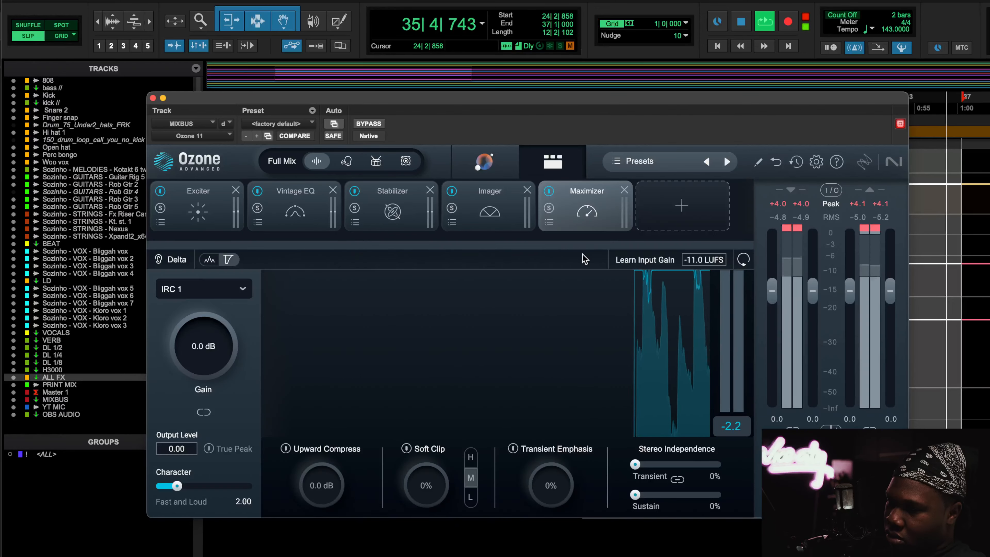
{"action": "left_click", "coordinate": [227, 292]}
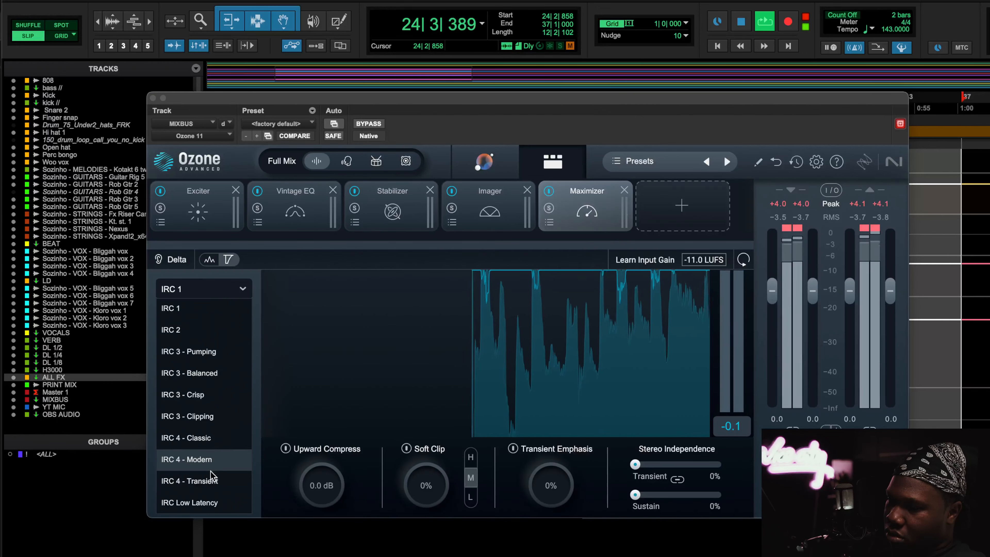
{"action": "left_click", "coordinate": [210, 460]}
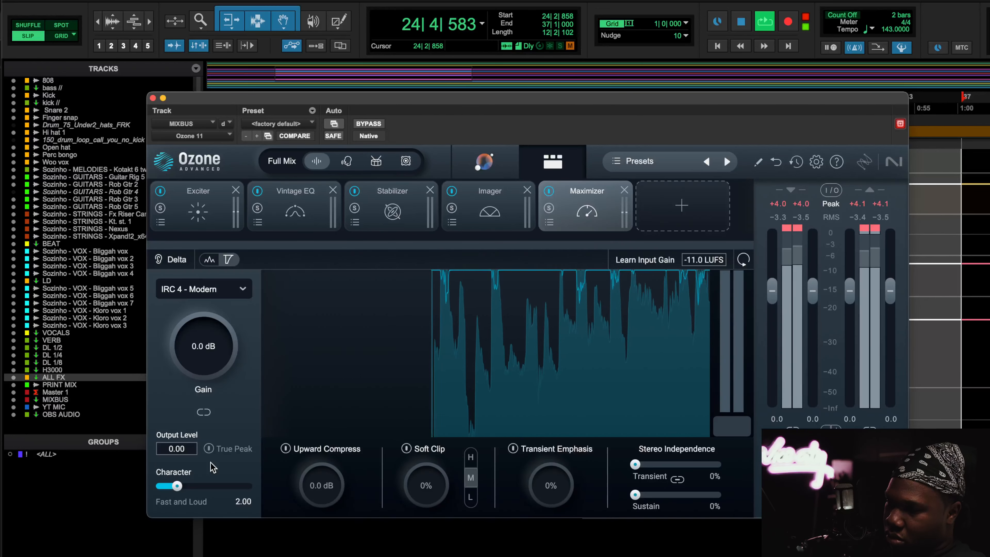
- Disable processing in the Maximizer module and stop playback
{"action": "left_click", "coordinate": [549, 191]}
{"action": "key", "text": "space"}
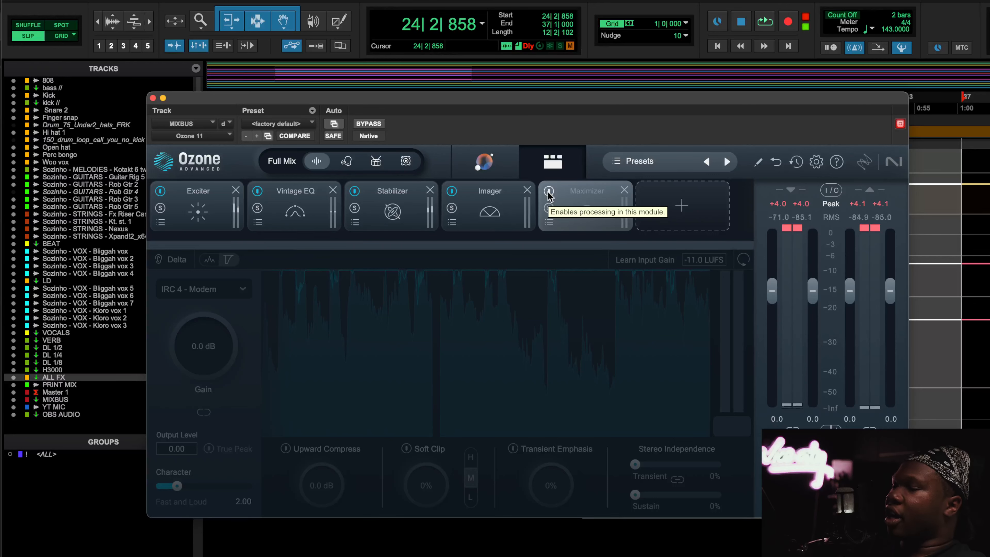
- Review the settings of the Exciter and Vintage EQ modules, finishing on the Exciter
{"action": "left_click", "coordinate": [210, 226]}
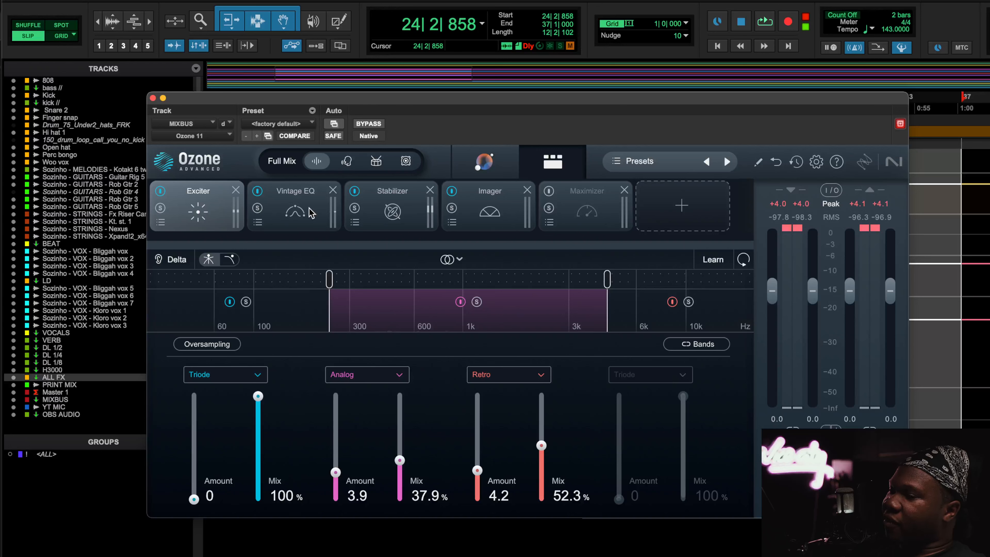
{"action": "mouse_move", "coordinate": [310, 212]}
{"action": "left_mouse_down"}
{"action": "mouse_move", "coordinate": [210, 212]}
{"action": "mouse_move", "coordinate": [396, 214]}
{"action": "mouse_move", "coordinate": [307, 212]}
{"action": "left_mouse_up"}
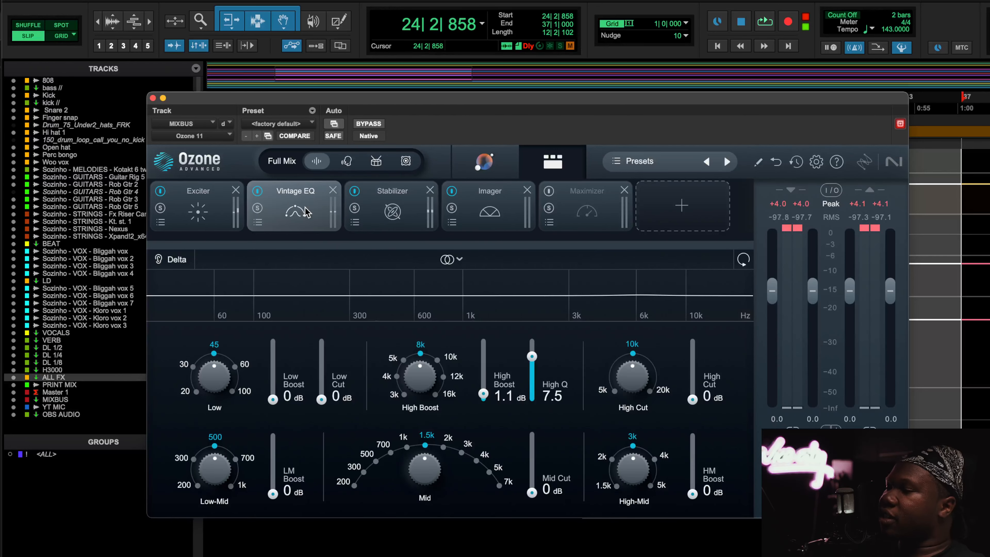
{"action": "left_click", "coordinate": [220, 221]}
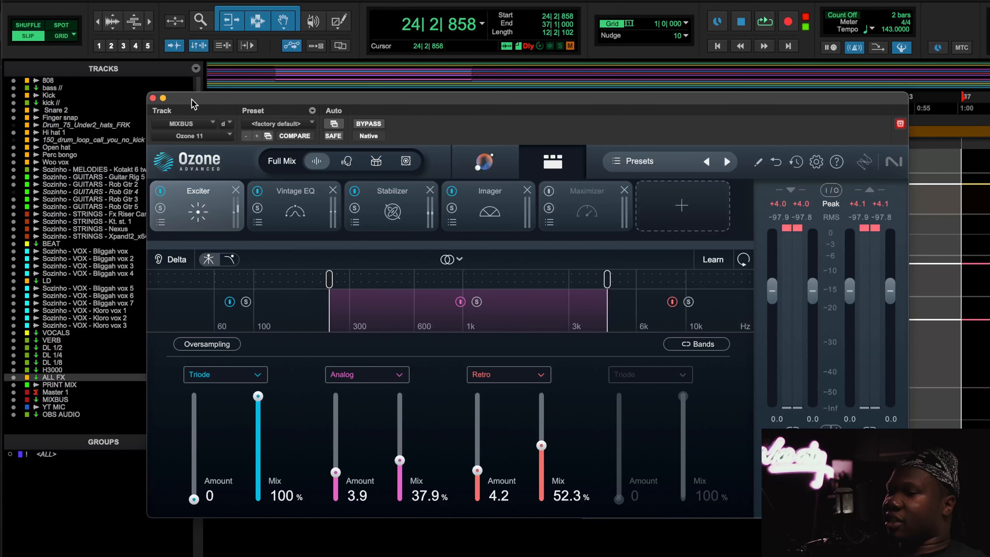
- Check the MIXBUS track's insert chain in the session and reopen its Ozone 11 plugin
{"action": "left_click", "coordinate": [152, 97]}
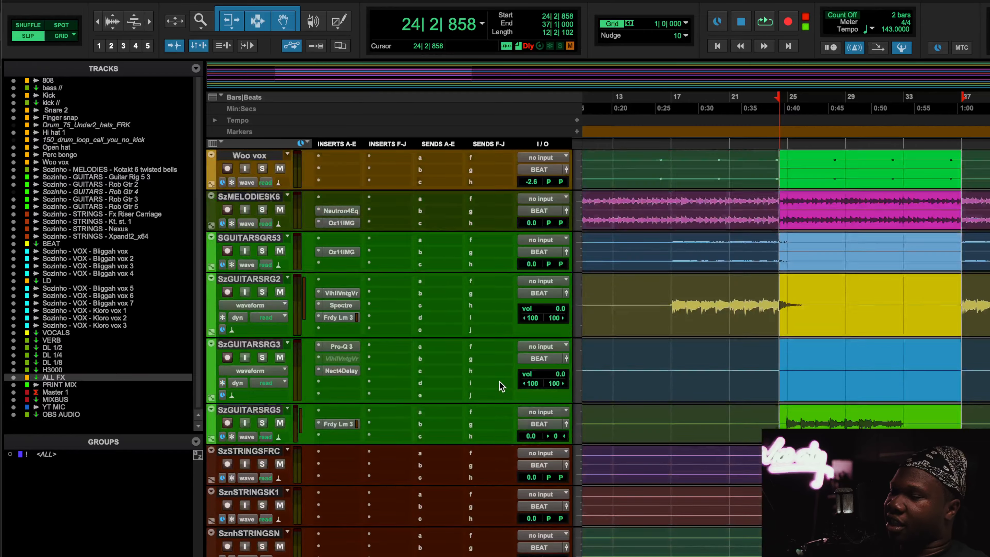
{"action": "scroll", "coordinate": [433, 421], "scroll_direction": "down", "scroll_amount": 20}
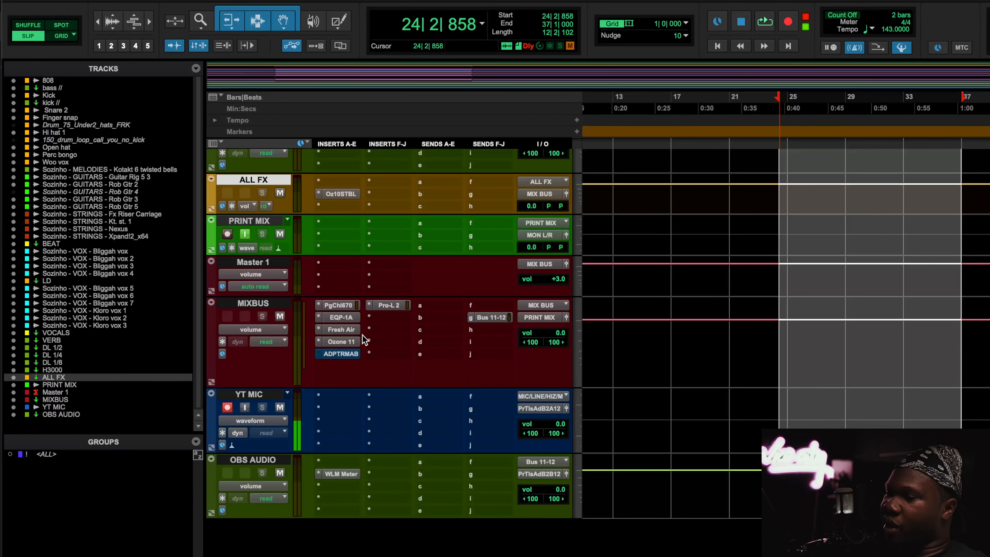
{"action": "left_click", "coordinate": [341, 341]}
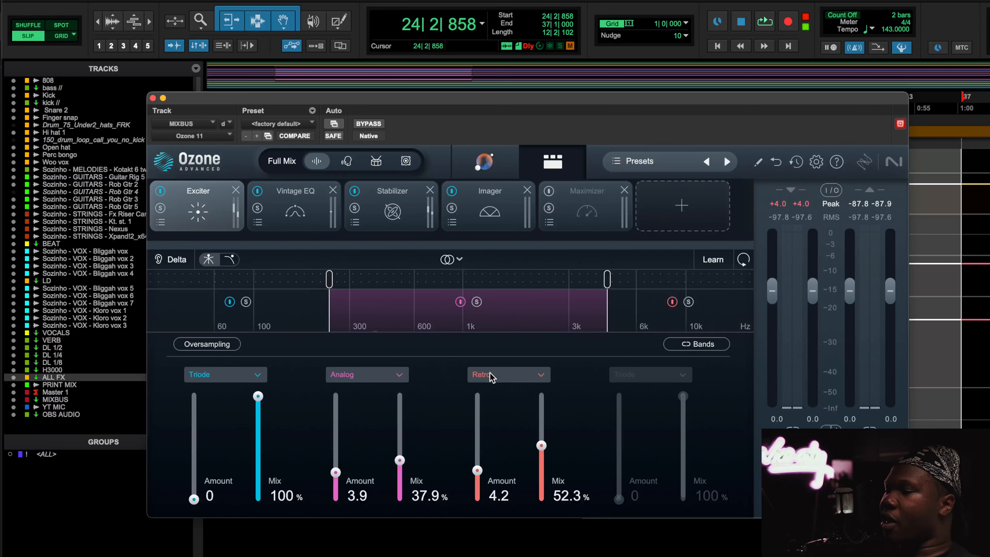
- View the saturation modes available for the Exciter's second band, keeping it on Analog
{"action": "left_click", "coordinate": [355, 374]}
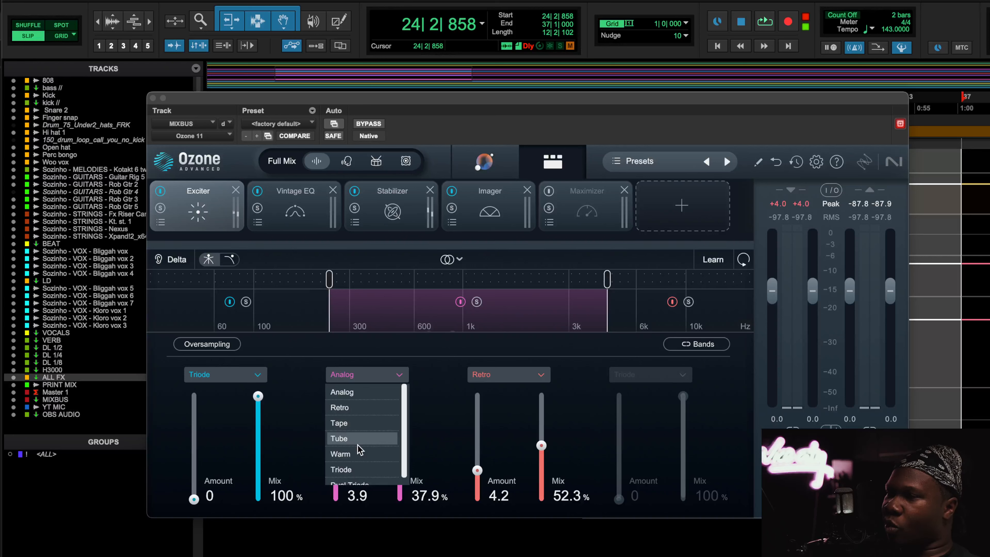
{"action": "left_click", "coordinate": [437, 409]}
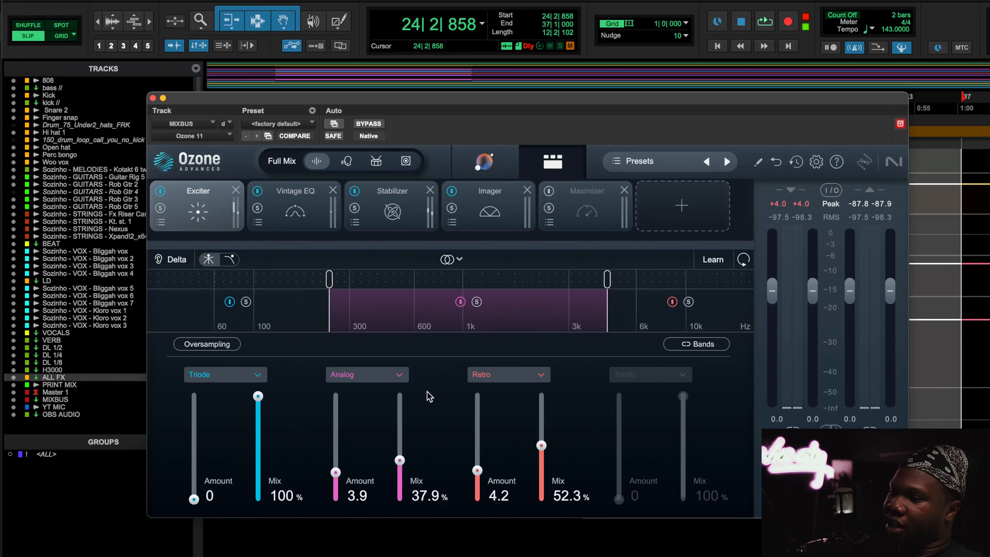
- Start playback, disable the Imager, Stabilizer and Vintage EQ modules, and show the Exciter settings
{"action": "key", "text": "space"}
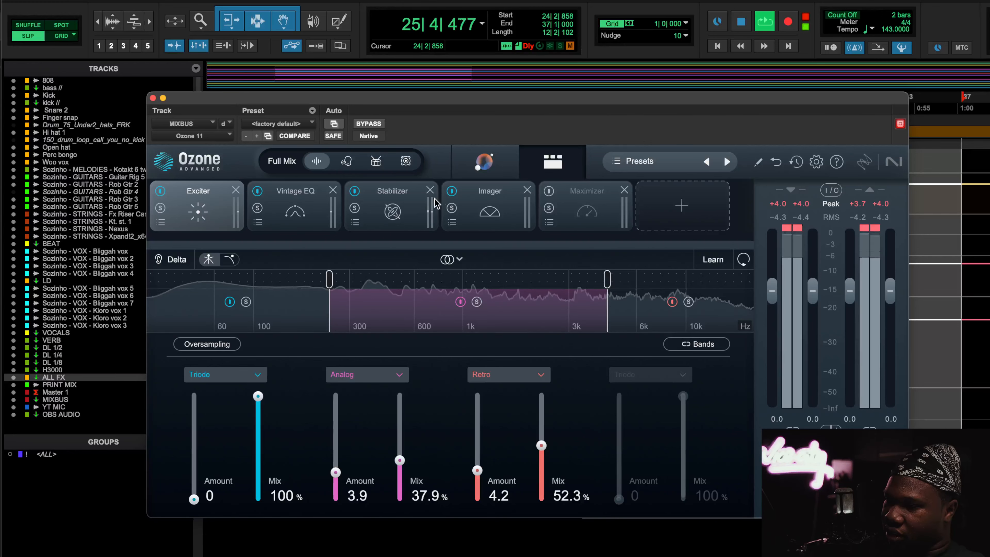
{"action": "left_click", "coordinate": [434, 205]}
{"action": "left_click", "coordinate": [354, 191]}
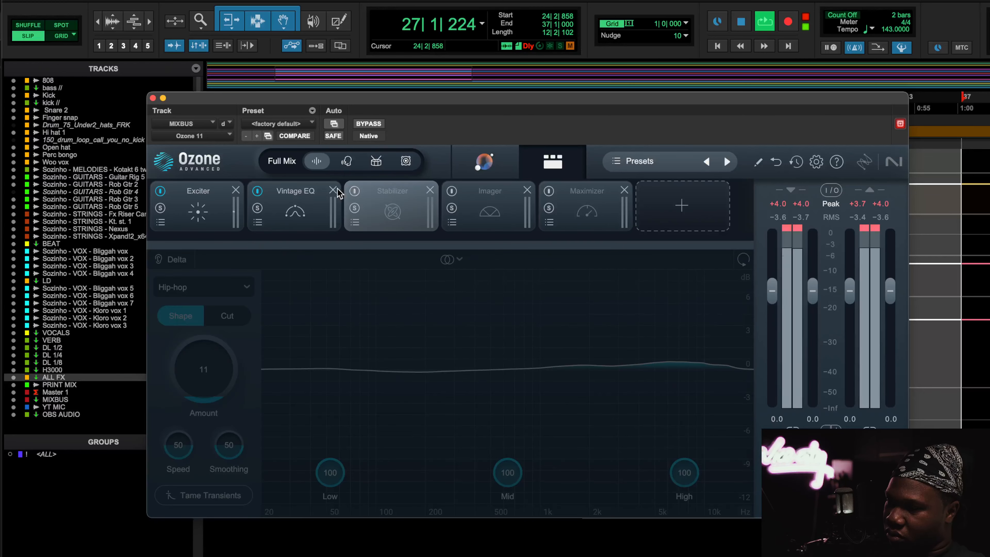
{"action": "left_click", "coordinate": [257, 191]}
{"action": "left_click", "coordinate": [218, 219]}
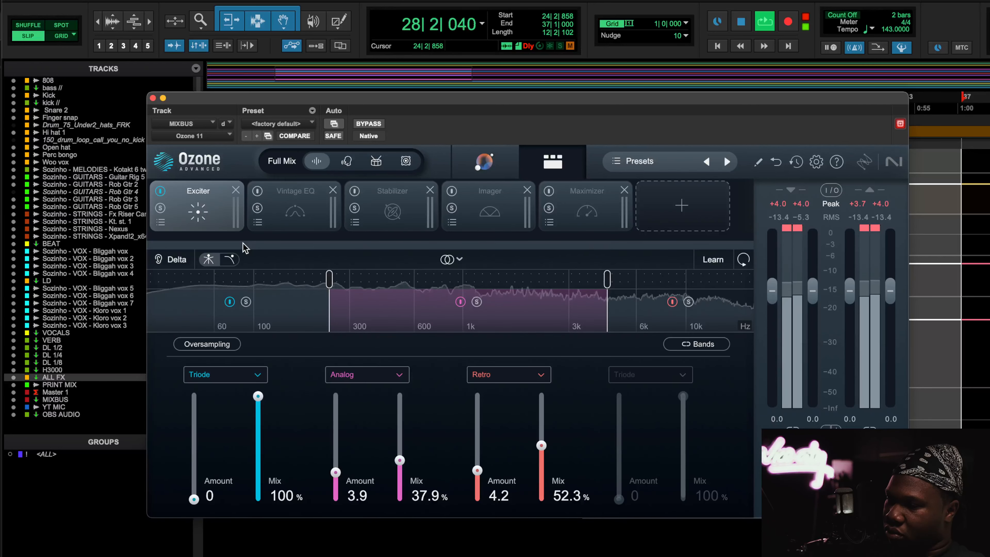
- Compare the mix with the whole plugin bypassed and active twice during playback, then stop playback
{"action": "left_click", "coordinate": [865, 472]}
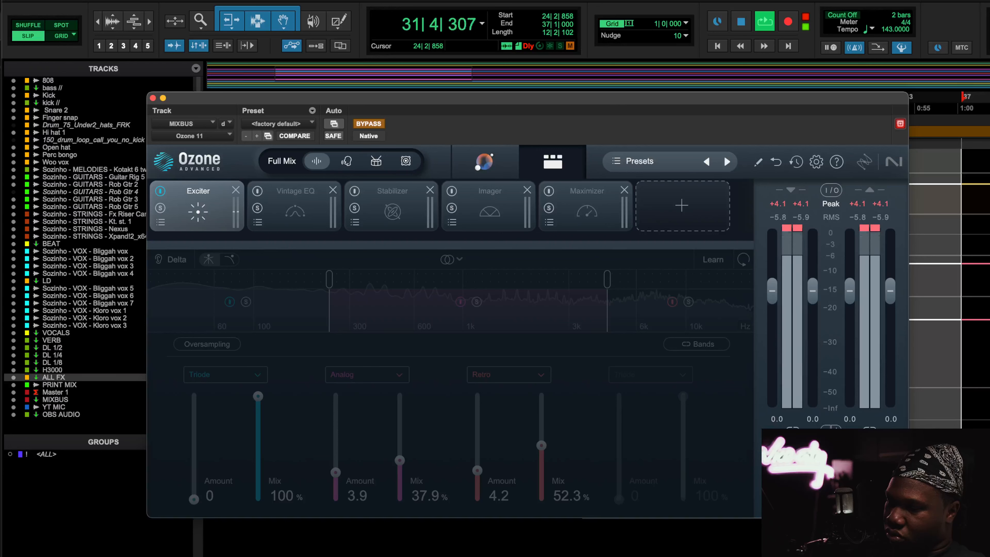
{"action": "left_click", "coordinate": [865, 471]}
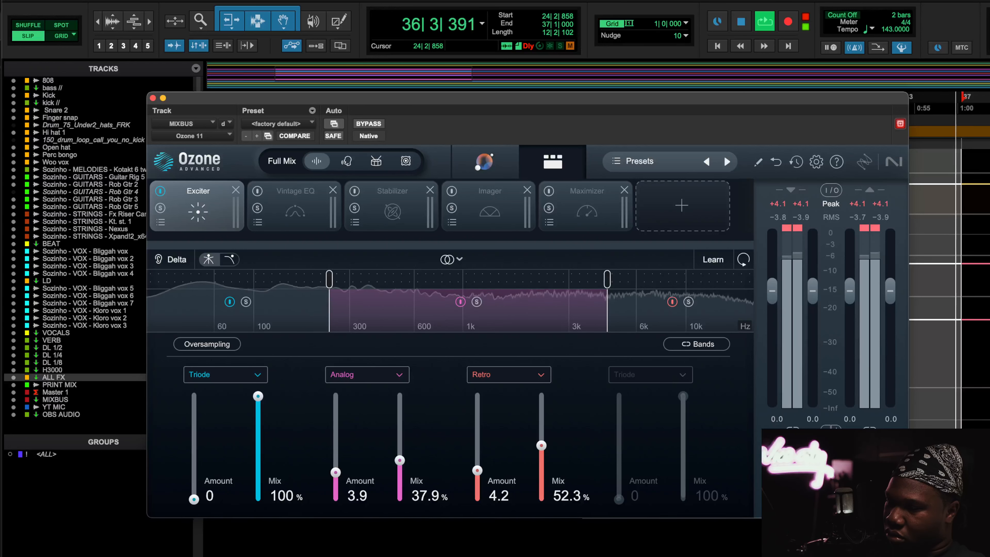
{"action": "left_click", "coordinate": [368, 123]}
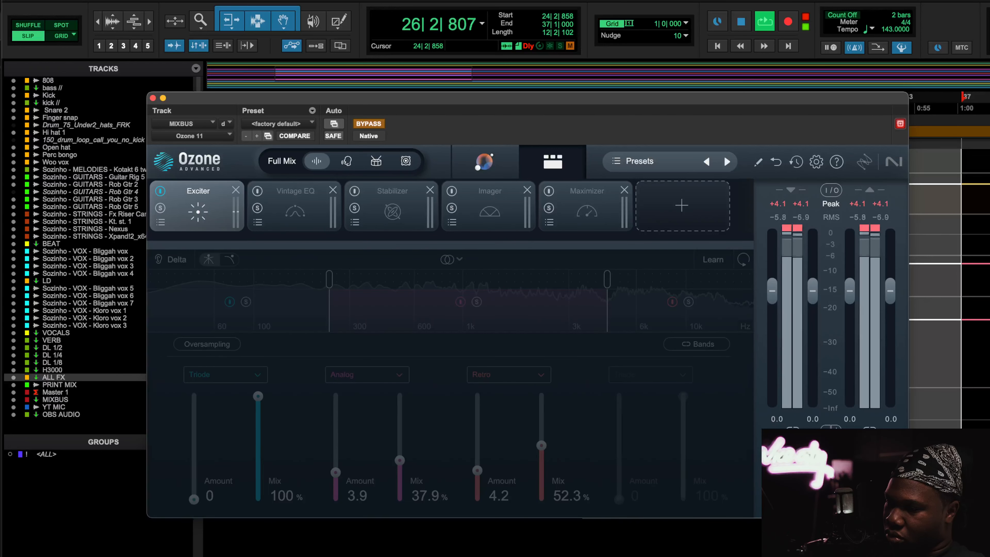
{"action": "left_click", "coordinate": [368, 124]}
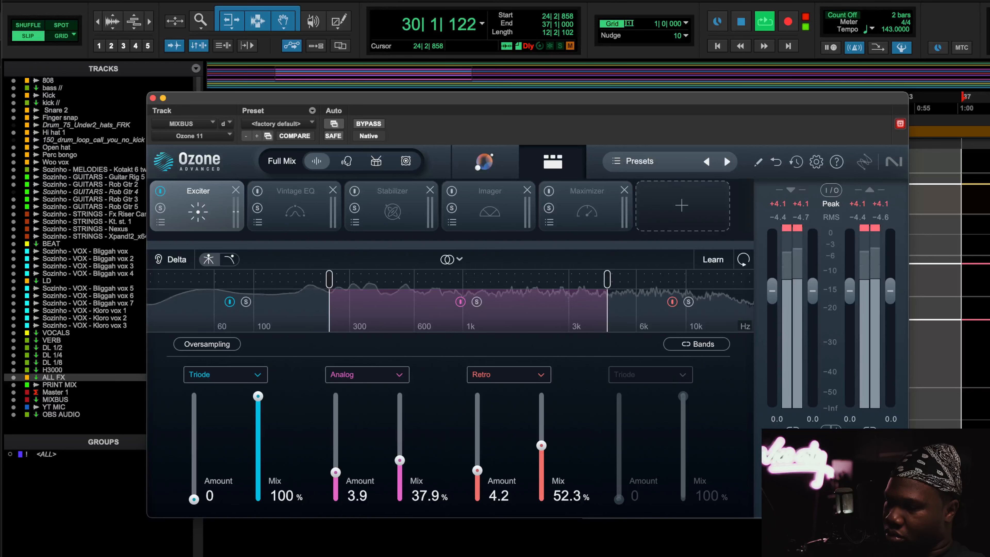
{"action": "key", "text": "space"}
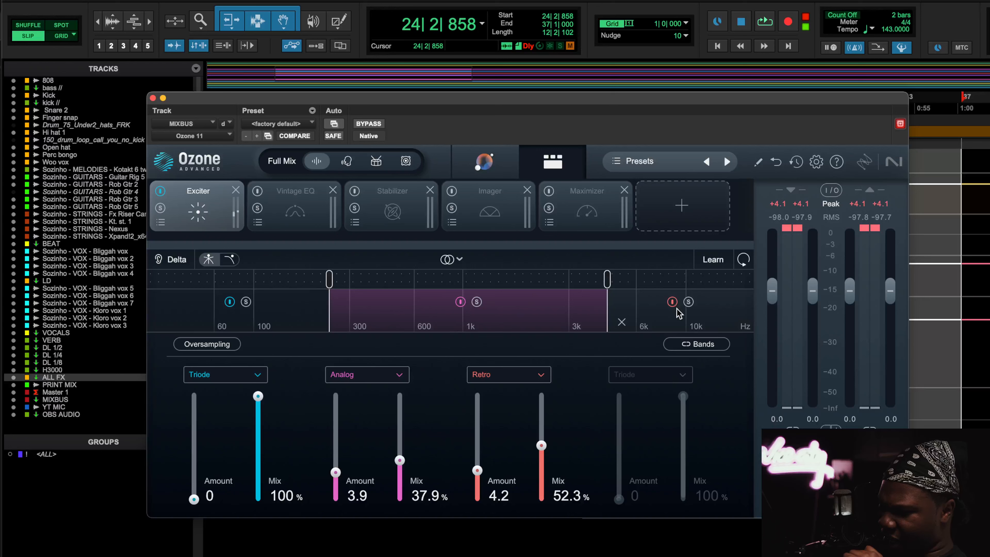
- Play the mix and audition the Exciter's Retro high band by switching it off and on twice
{"action": "key", "text": "space"}
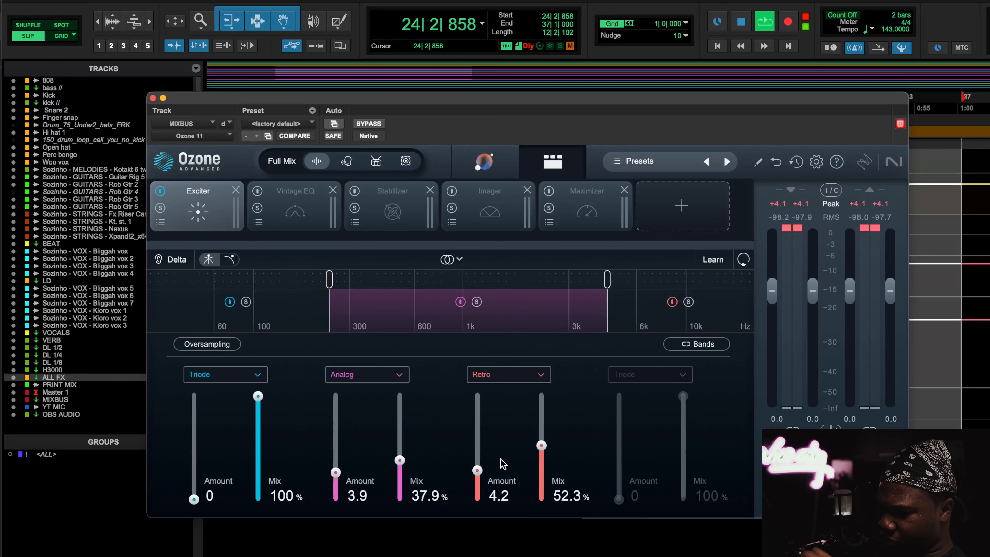
{"action": "left_click", "coordinate": [672, 302]}
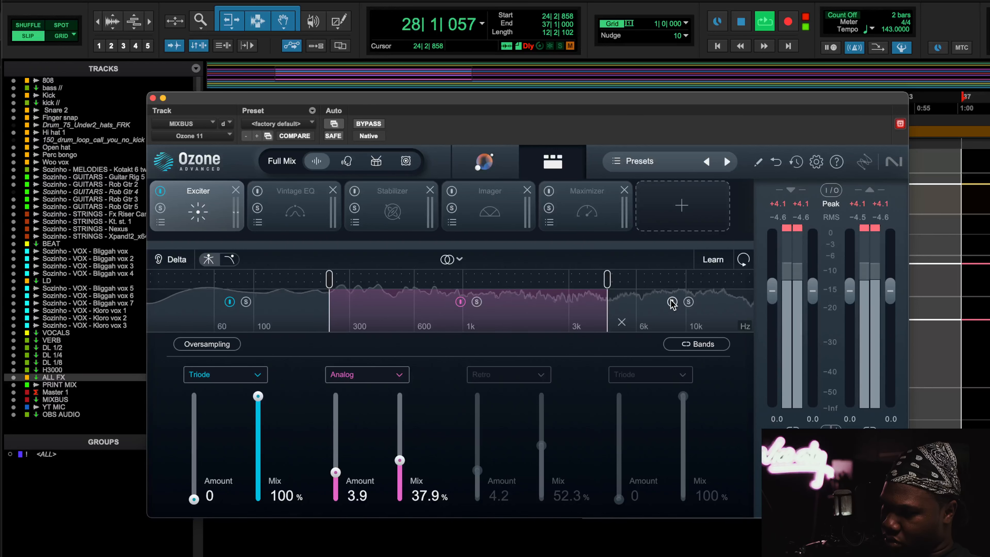
{"action": "left_click", "coordinate": [673, 302]}
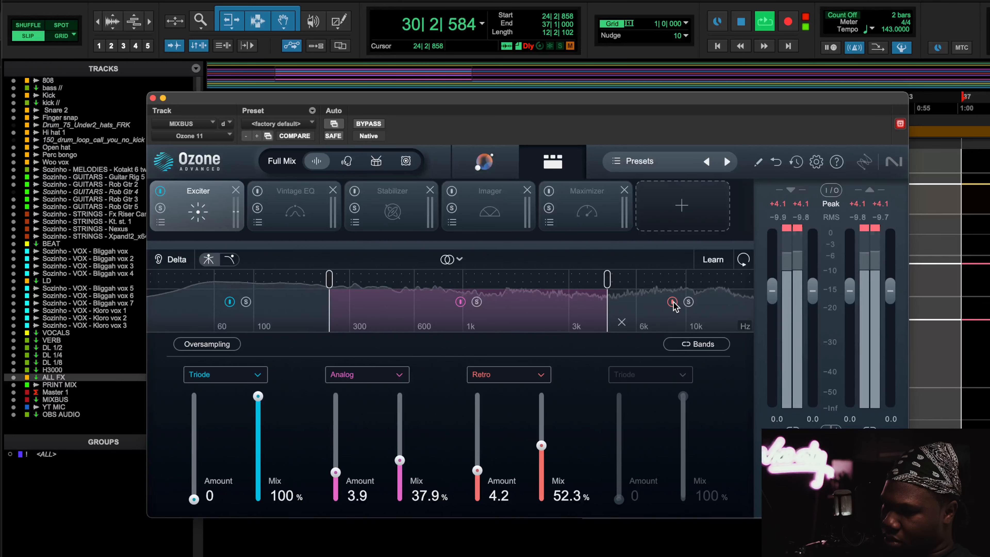
{"action": "left_click", "coordinate": [672, 302]}
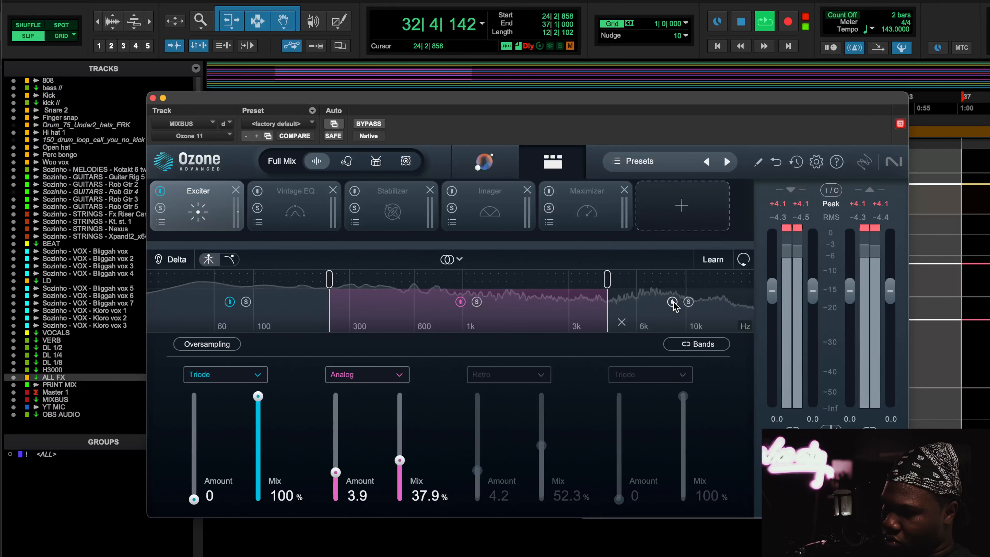
{"action": "left_click", "coordinate": [672, 302]}
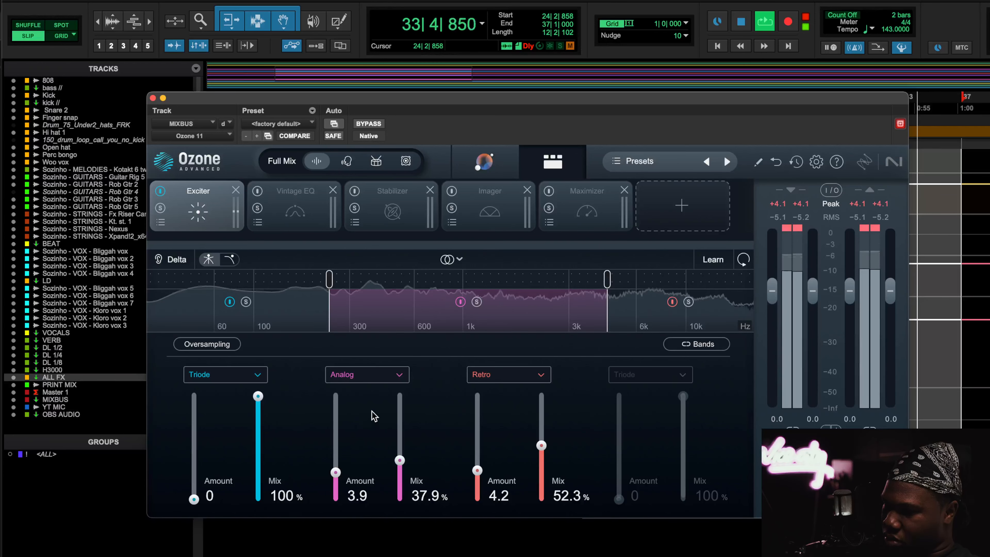
- Audition the Exciter's Analog mid band by switching it off and on, then stop playback
{"action": "left_click", "coordinate": [460, 302]}
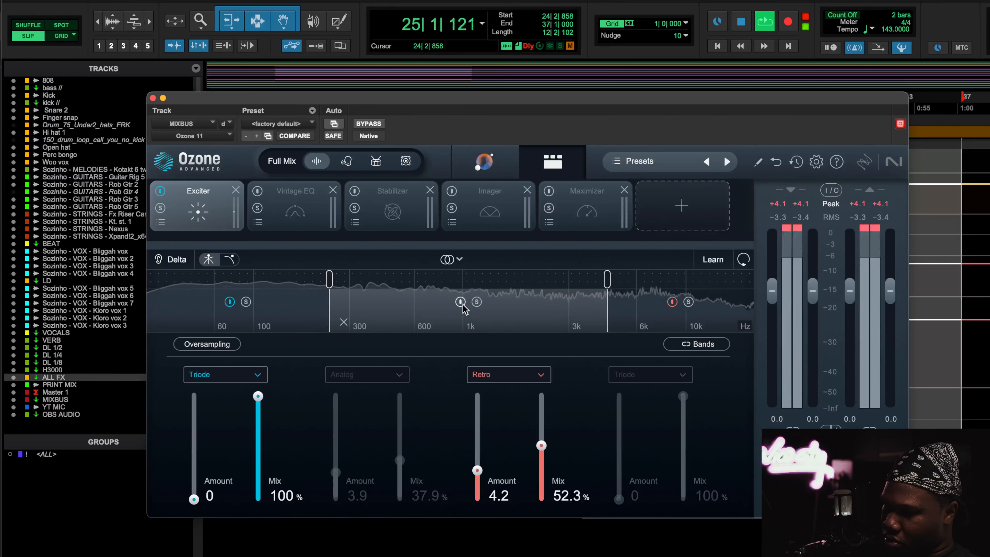
{"action": "left_click", "coordinate": [461, 302]}
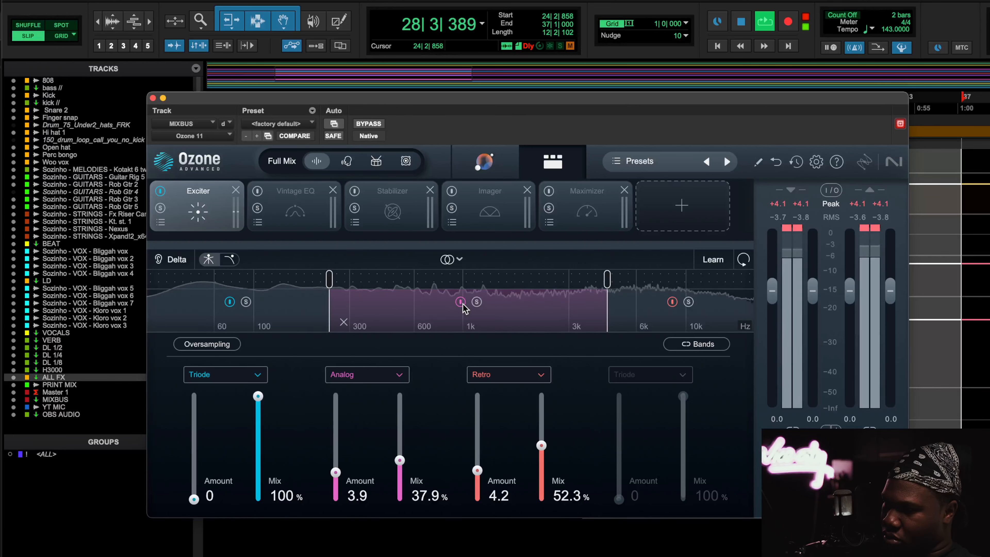
{"action": "key", "text": "space"}
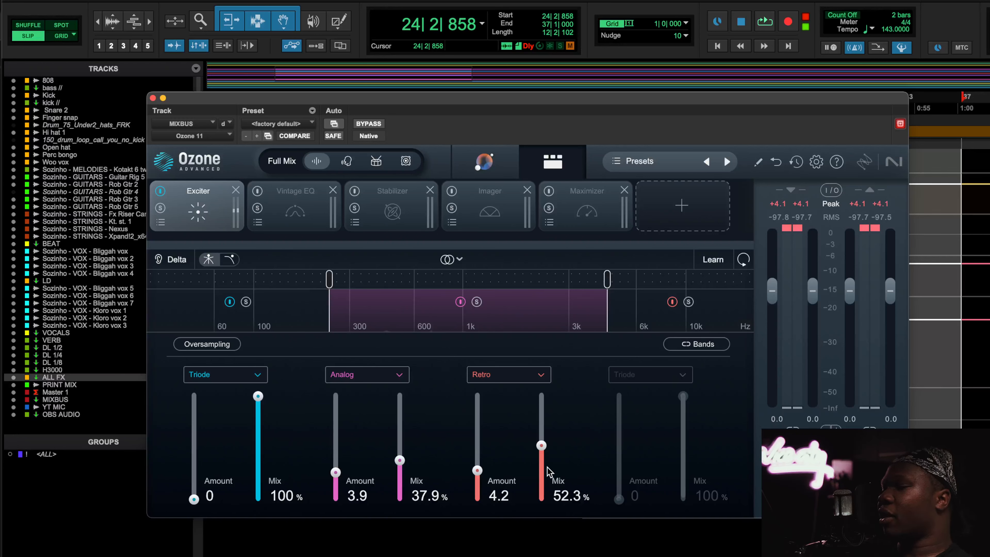
- Open the Vintage EQ module, enable its processing and start playback
{"action": "left_click", "coordinate": [273, 209]}
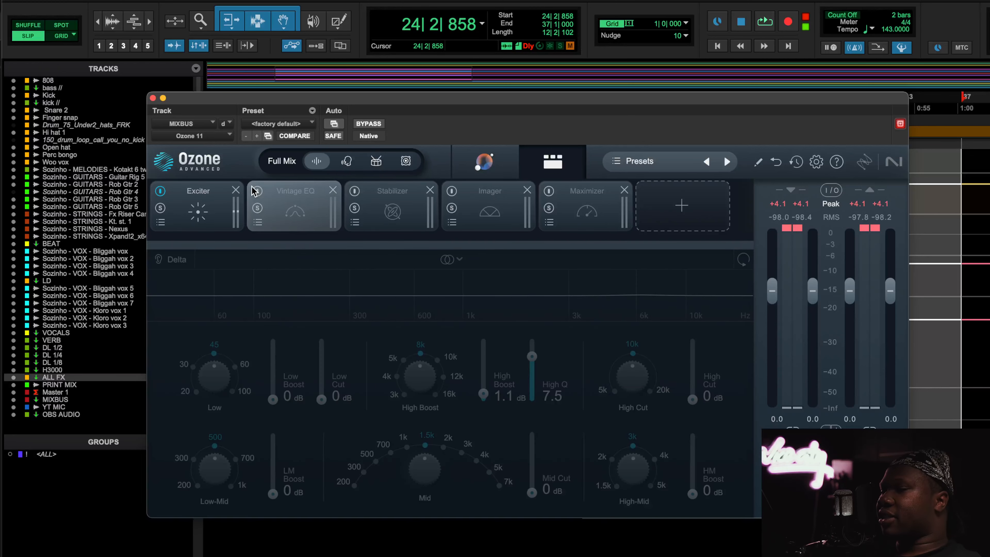
{"action": "left_click", "coordinate": [257, 191]}
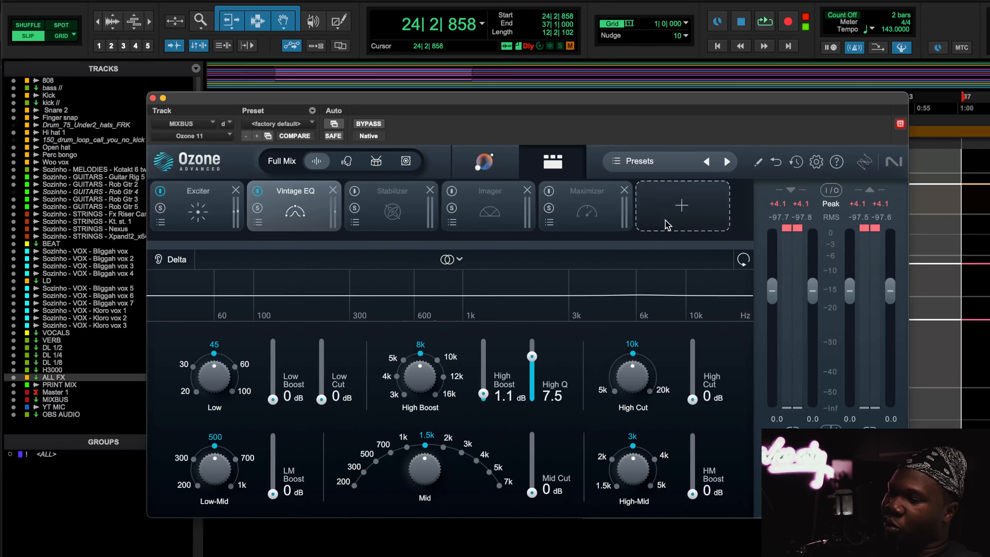
{"action": "key", "text": "space"}
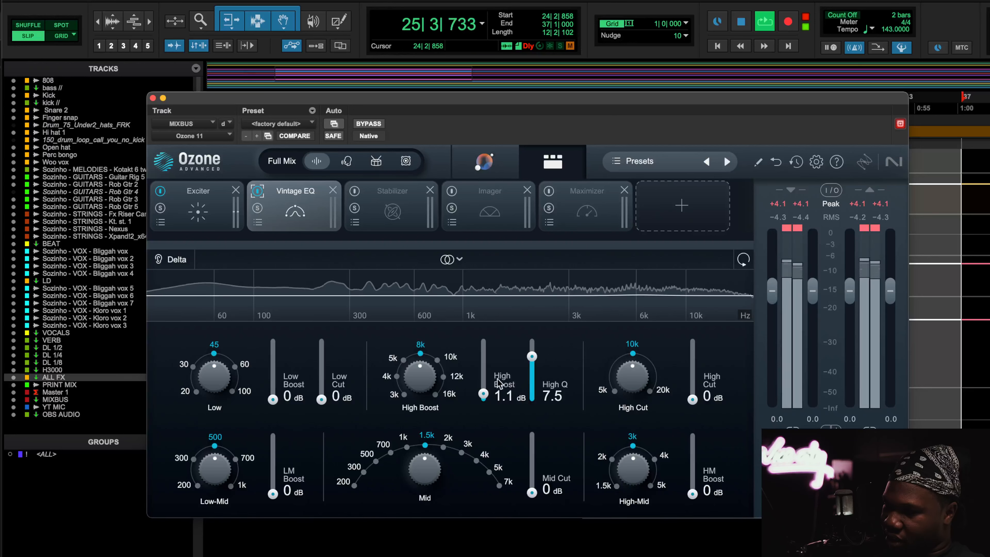
- Audition the Vintage EQ module and its 8k high boost by switching the module off and on during playback
{"action": "mouse_move", "coordinate": [484, 394]}
{"action": "left_mouse_down"}
{"action": "mouse_move", "coordinate": [489, 353]}
{"action": "mouse_move", "coordinate": [483, 395]}
{"action": "left_mouse_up"}
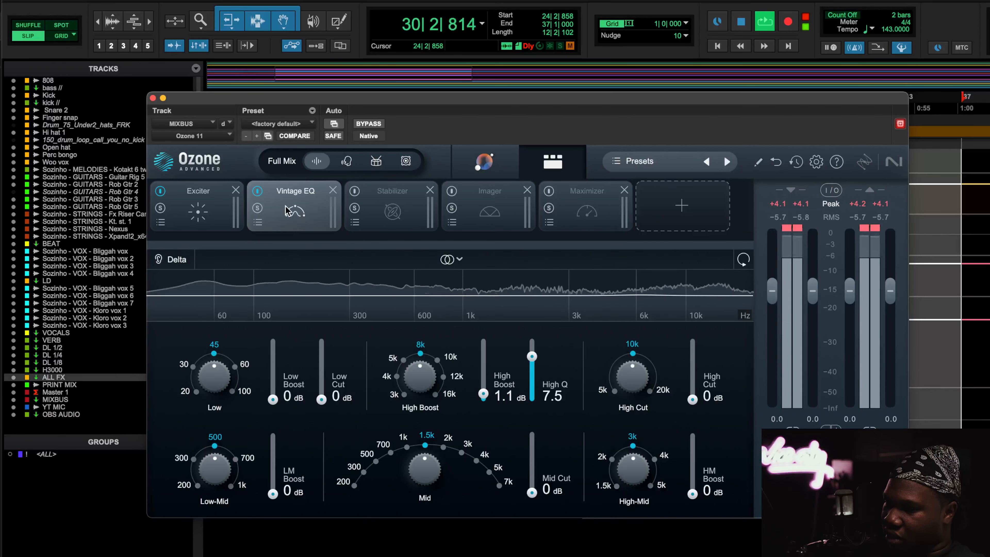
{"action": "left_click", "coordinate": [257, 191]}
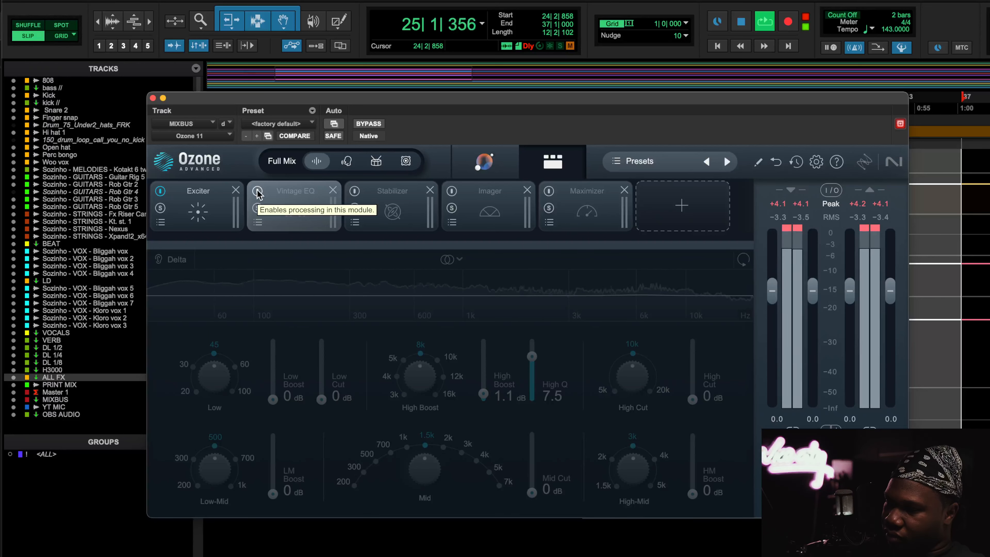
{"action": "left_click", "coordinate": [257, 191]}
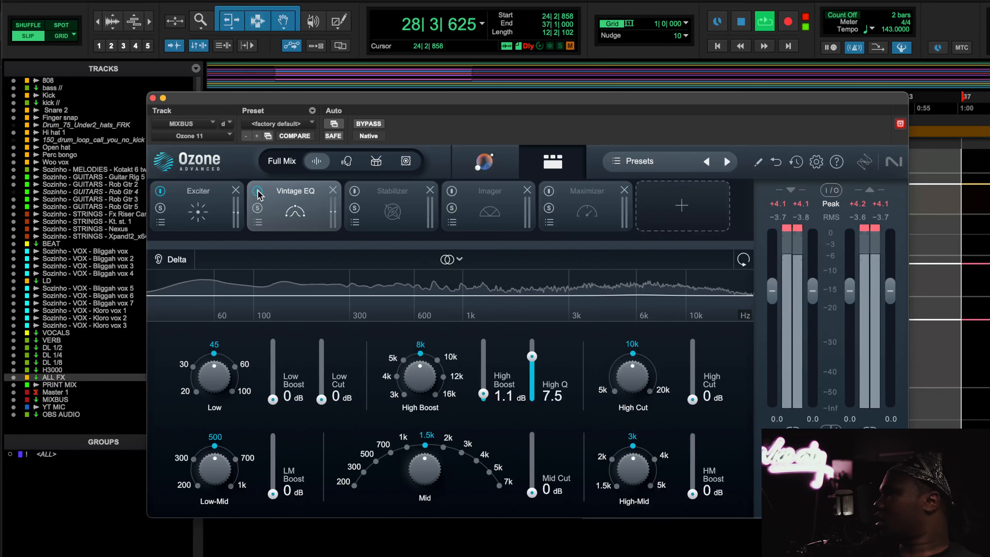
- Stop playback, enable the Stabilizer module's processing and open its settings
{"action": "left_click", "coordinate": [386, 206]}
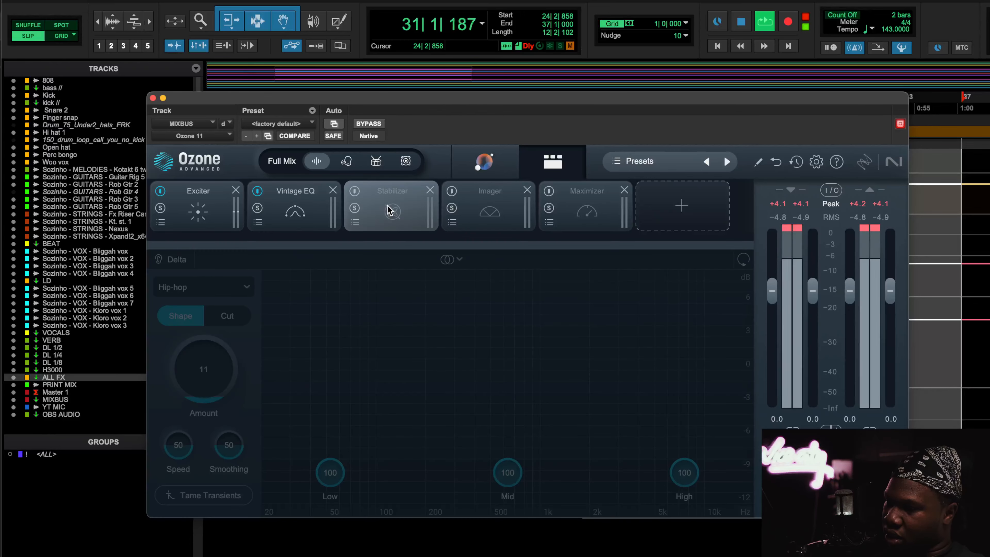
{"action": "key", "text": "space"}
{"action": "left_click", "coordinate": [338, 211]}
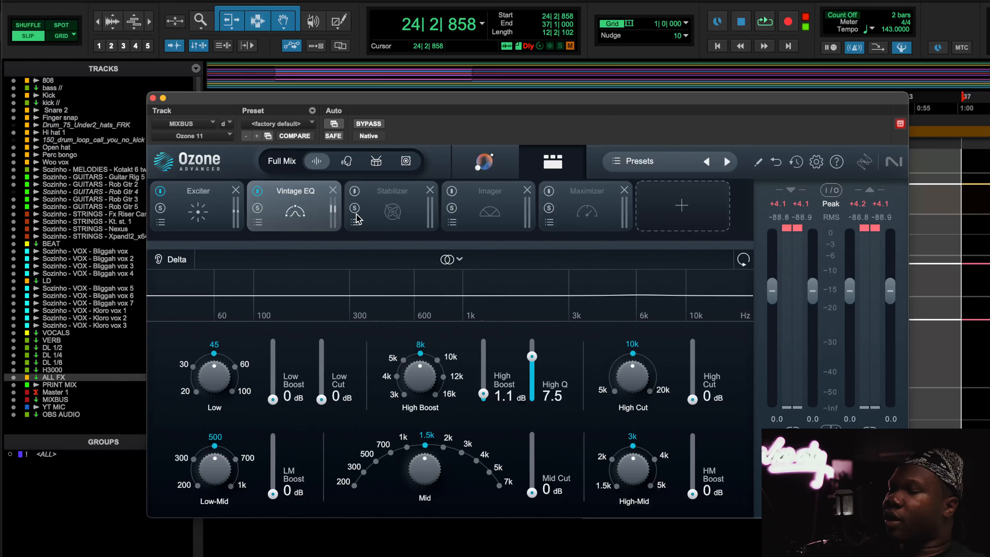
{"action": "left_click", "coordinate": [351, 193]}
{"action": "left_click", "coordinate": [392, 216]}
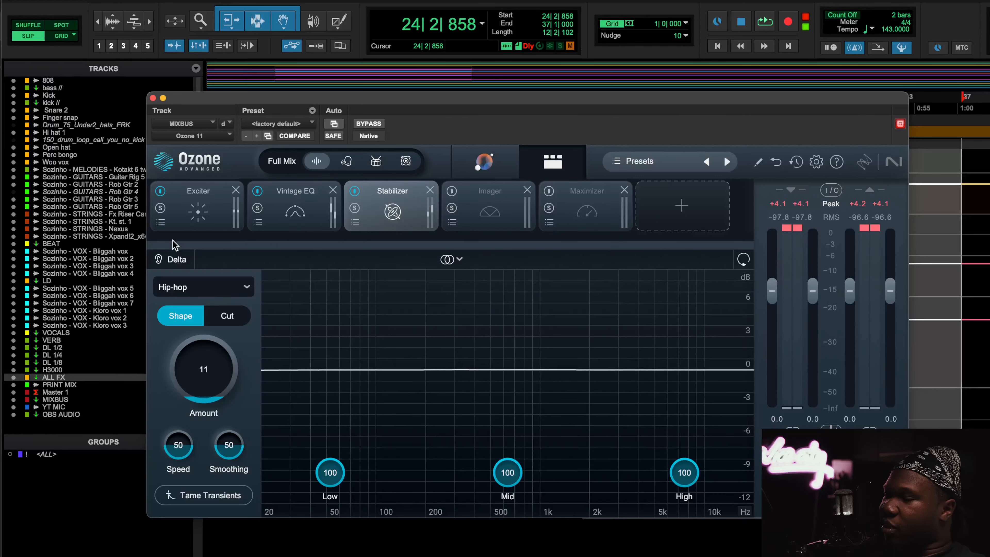
{"action": "left_click", "coordinate": [317, 221]}
{"action": "left_click", "coordinate": [413, 213]}
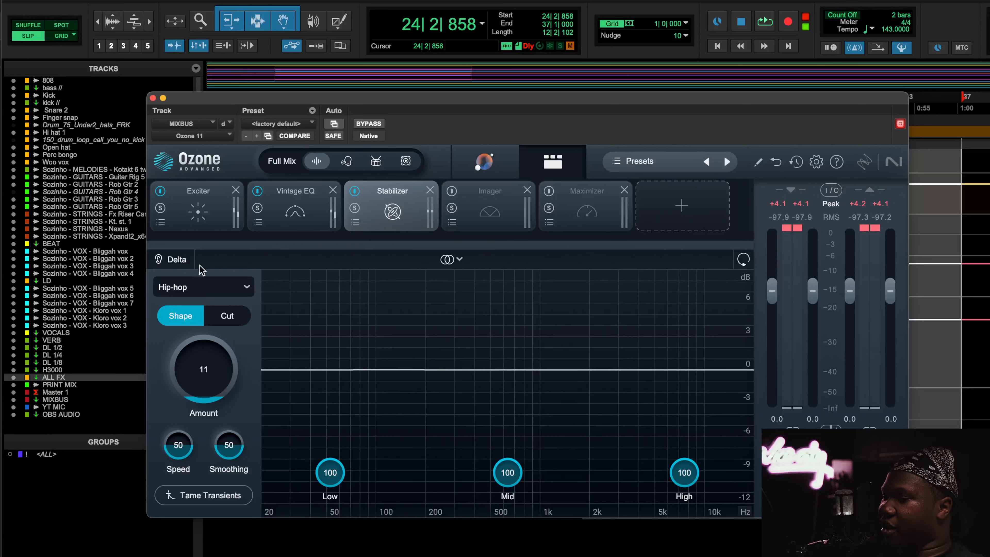
- Review the Stabilizer's genre targets without choosing another, and try the Cut mode before returning to Shape
{"action": "left_click", "coordinate": [191, 286]}
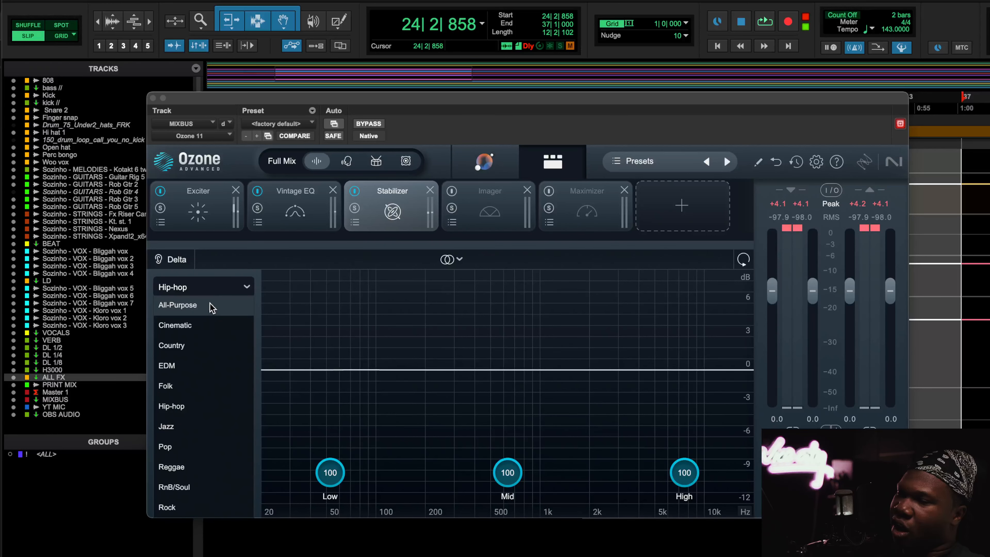
{"action": "left_click", "coordinate": [222, 266]}
{"action": "left_click", "coordinate": [232, 314]}
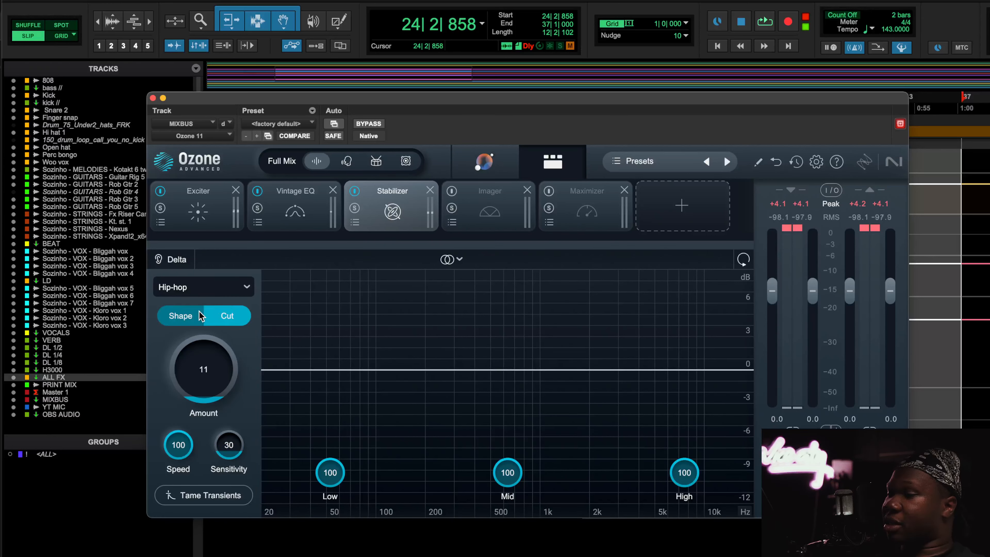
{"action": "left_click", "coordinate": [200, 315]}
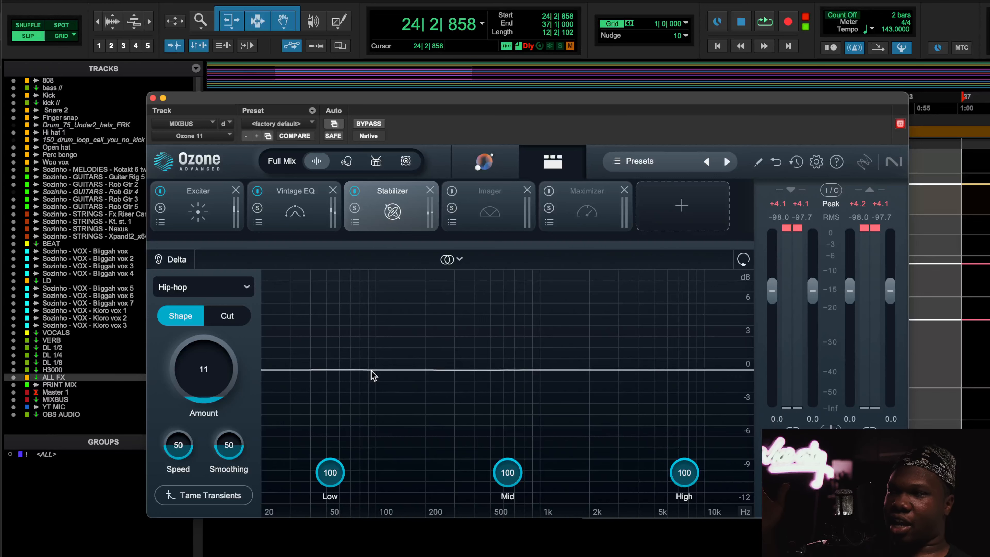
- Play the mix with the Stabilizer on, compare it with the whole plugin bypassed and active twice, then stop playback
{"action": "key", "text": "space"}
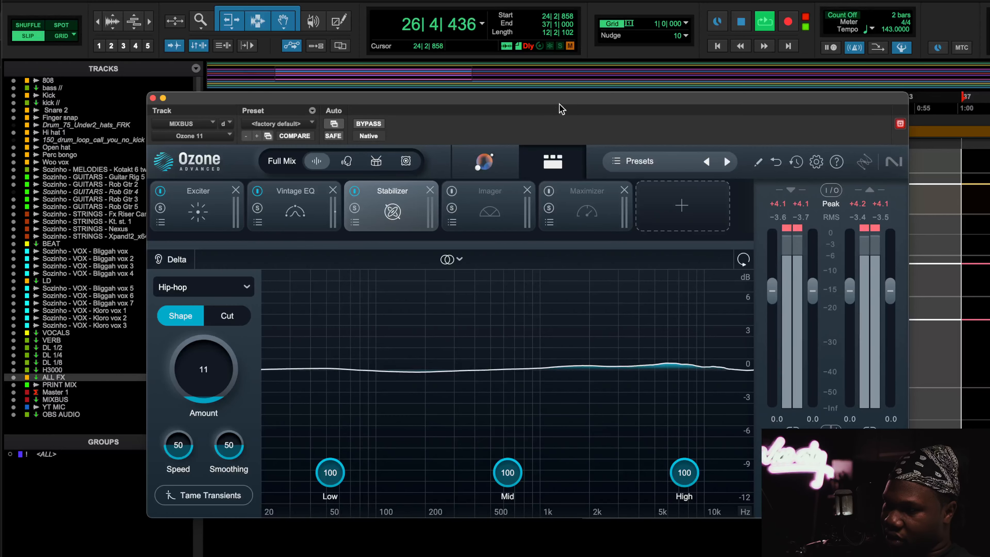
{"action": "left_click_drag", "start_coordinate": [564, 101], "coordinate": [498, 54]}
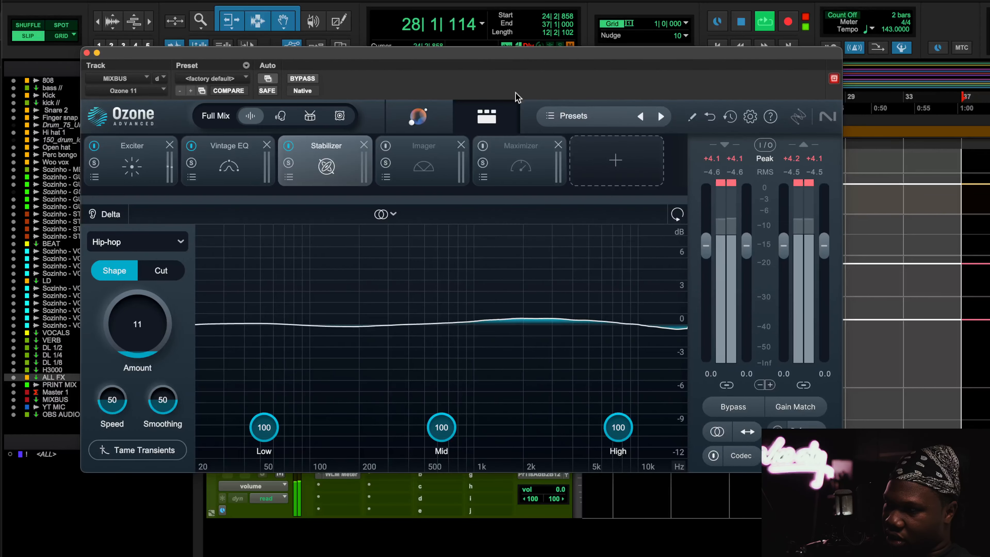
{"action": "left_click", "coordinate": [739, 415]}
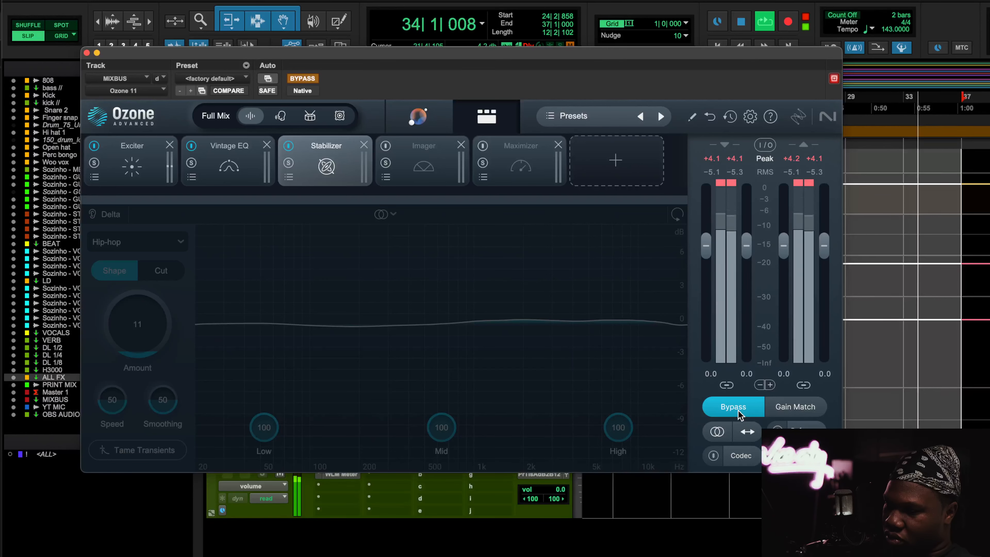
{"action": "left_click", "coordinate": [738, 411]}
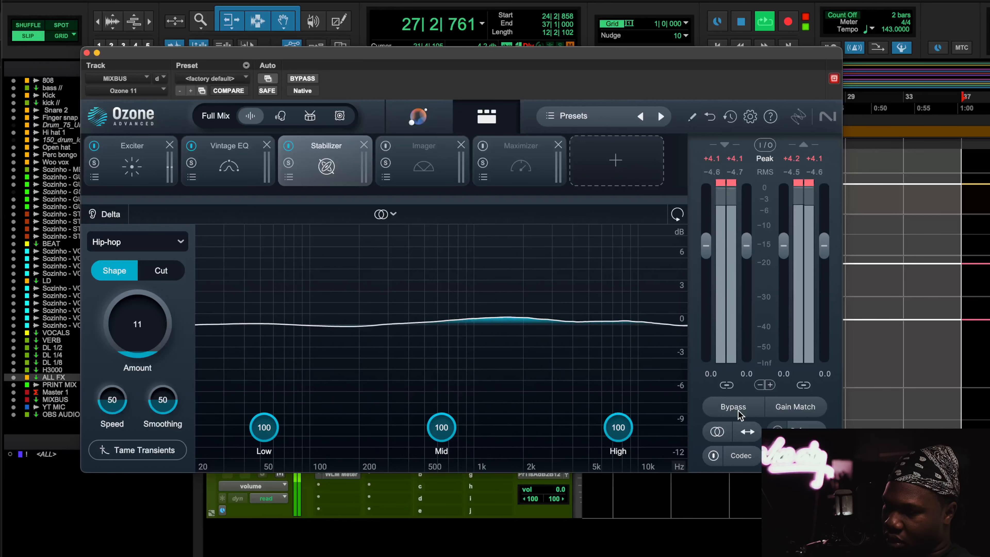
{"action": "left_click", "coordinate": [733, 407]}
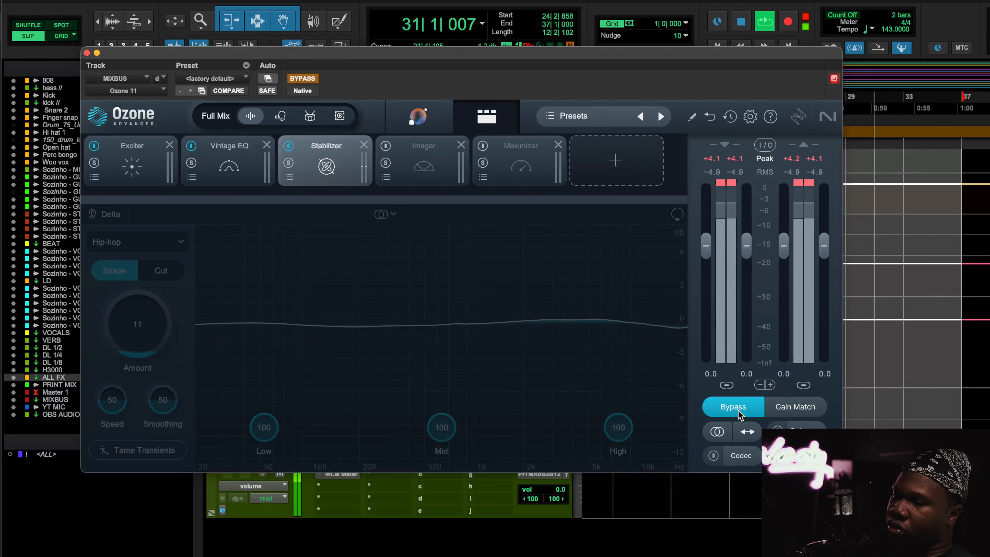
{"action": "left_click", "coordinate": [738, 410]}
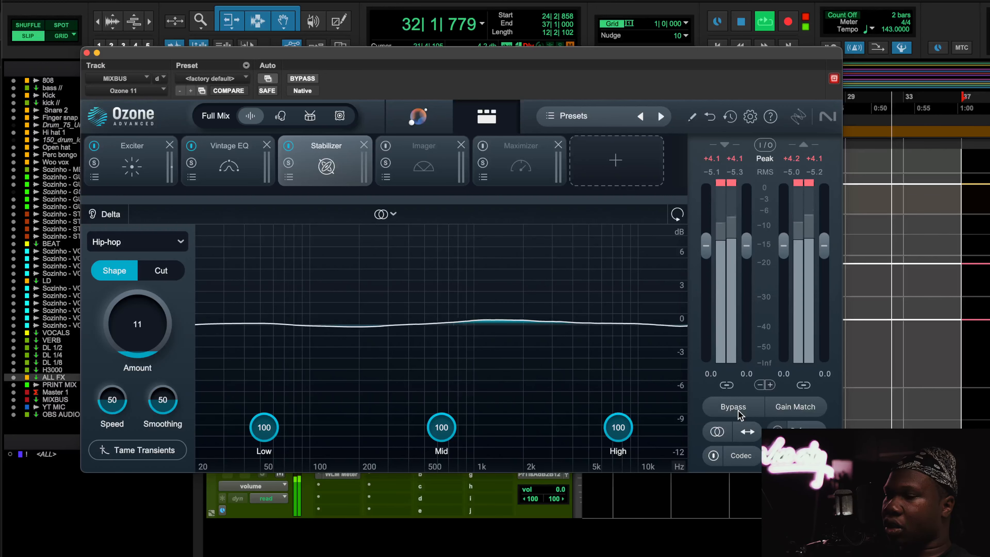
{"action": "key", "text": "space"}
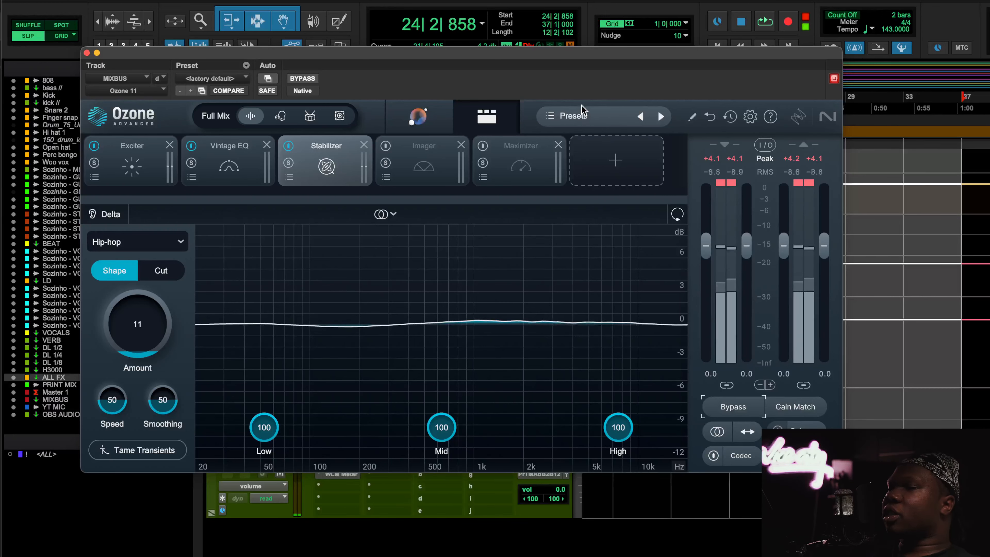
{"action": "left_click_drag", "start_coordinate": [585, 53], "coordinate": [621, 101]}
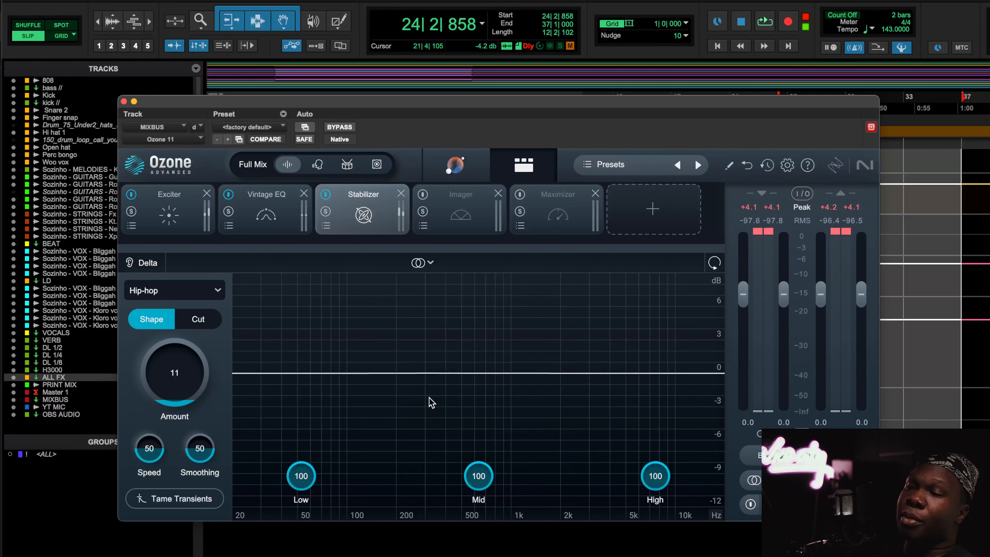
- Close the plugin window and examine the session's tracks and inserts from the 808 down to MIXBUS and OBS AUDIO
{"action": "left_click", "coordinate": [123, 101]}
{"action": "scroll", "coordinate": [320, 236], "scroll_direction": "up", "scroll_amount": 10}
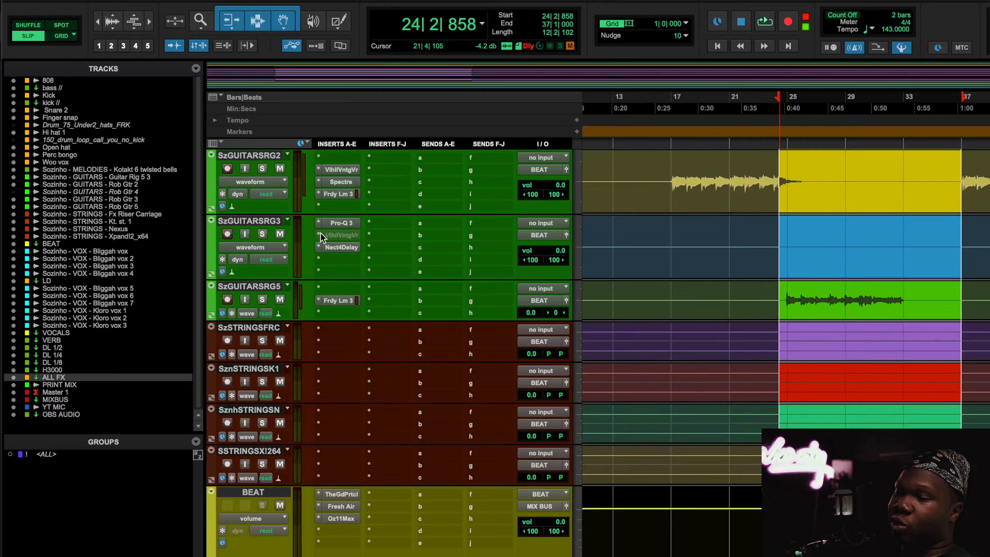
{"action": "scroll", "coordinate": [647, 287], "scroll_direction": "up", "scroll_amount": 10}
{"action": "scroll", "coordinate": [648, 288], "scroll_direction": "down", "scroll_amount": 8}
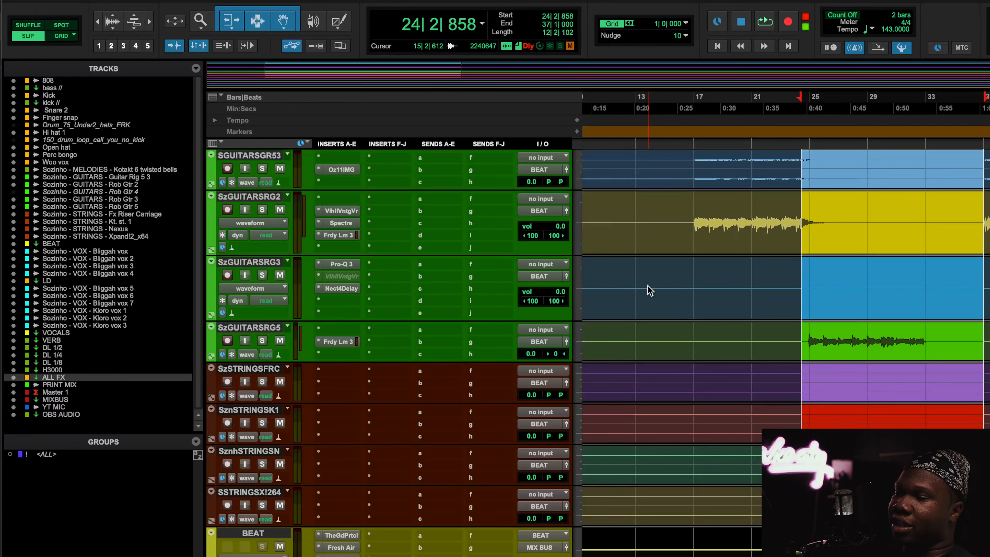
{"action": "scroll", "coordinate": [648, 291], "scroll_direction": "up", "scroll_amount": 10}
{"action": "scroll", "coordinate": [647, 286], "scroll_direction": "down", "scroll_amount": 12}
{"action": "scroll", "coordinate": [647, 285], "scroll_direction": "up", "scroll_amount": 12}
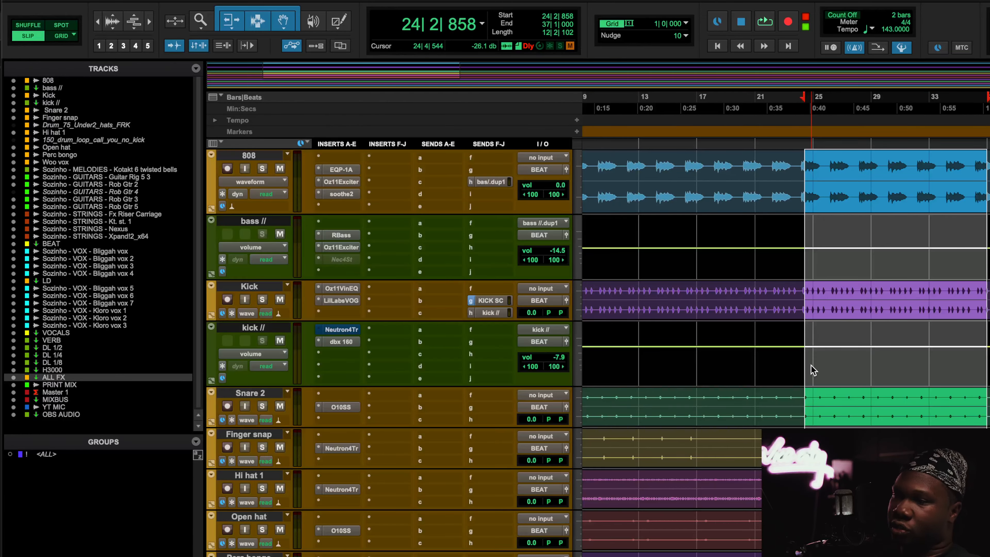
{"action": "scroll", "coordinate": [813, 370], "scroll_direction": "down", "scroll_amount": 12}
{"action": "scroll", "coordinate": [812, 370], "scroll_direction": "right", "scroll_amount": 5}
{"action": "scroll", "coordinate": [813, 369], "scroll_direction": "up", "scroll_amount": 12}
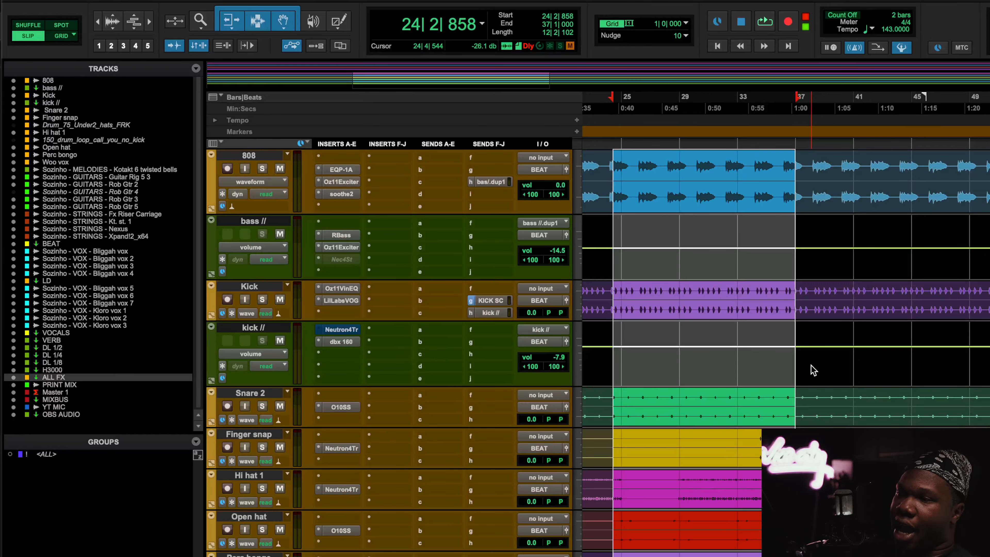
{"action": "scroll", "coordinate": [737, 265], "scroll_direction": "down", "scroll_amount": 15}
{"action": "scroll", "coordinate": [725, 312], "scroll_direction": "up", "scroll_amount": 5}
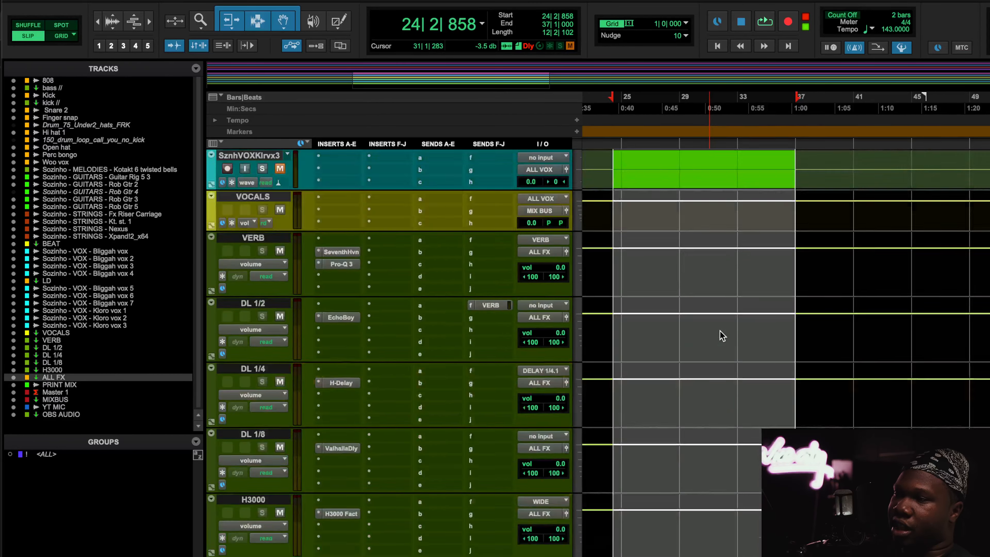
{"action": "scroll", "coordinate": [722, 335], "scroll_direction": "up", "scroll_amount": 5}
{"action": "scroll", "coordinate": [718, 336], "scroll_direction": "down", "scroll_amount": 12}
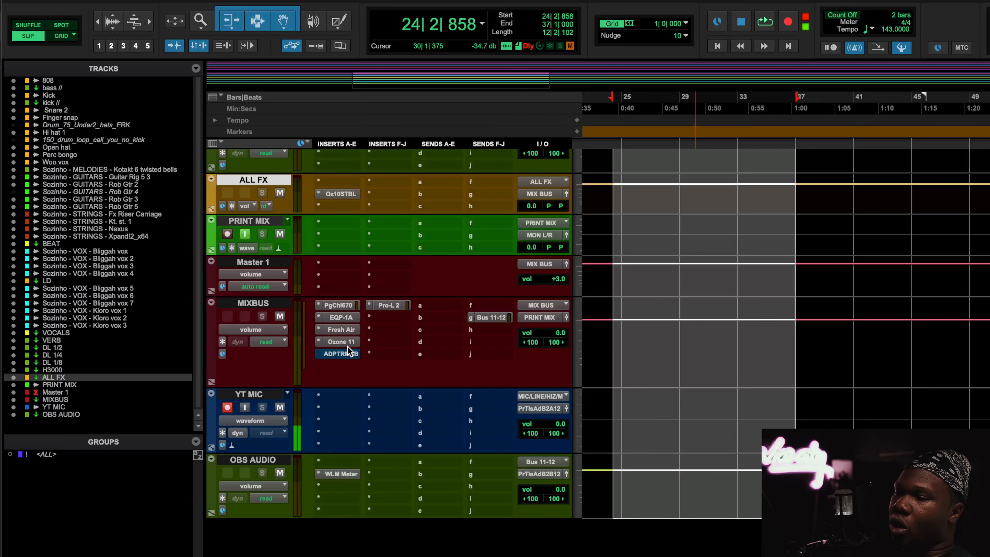
- Reopen Ozone 11 on MIXBUS and audition its Imager by switching it off and on during playback, then stop
{"action": "left_click", "coordinate": [341, 342]}
{"action": "left_click", "coordinate": [427, 211]}
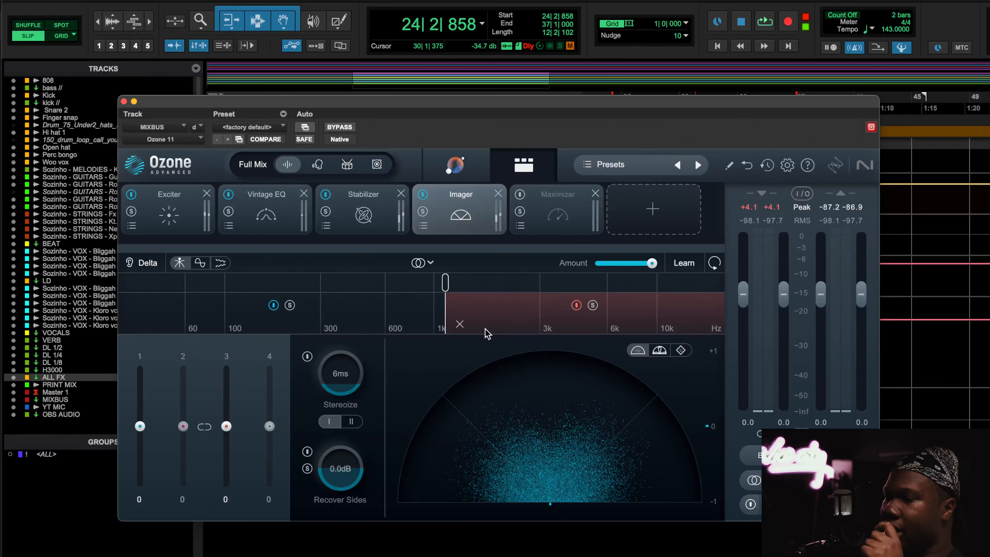
{"action": "key", "text": "space"}
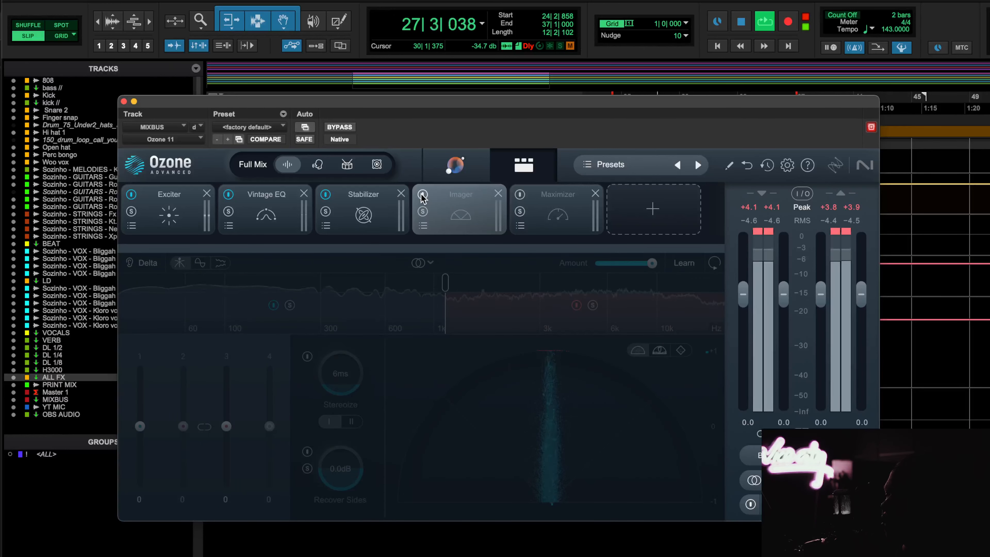
{"action": "left_click", "coordinate": [423, 195]}
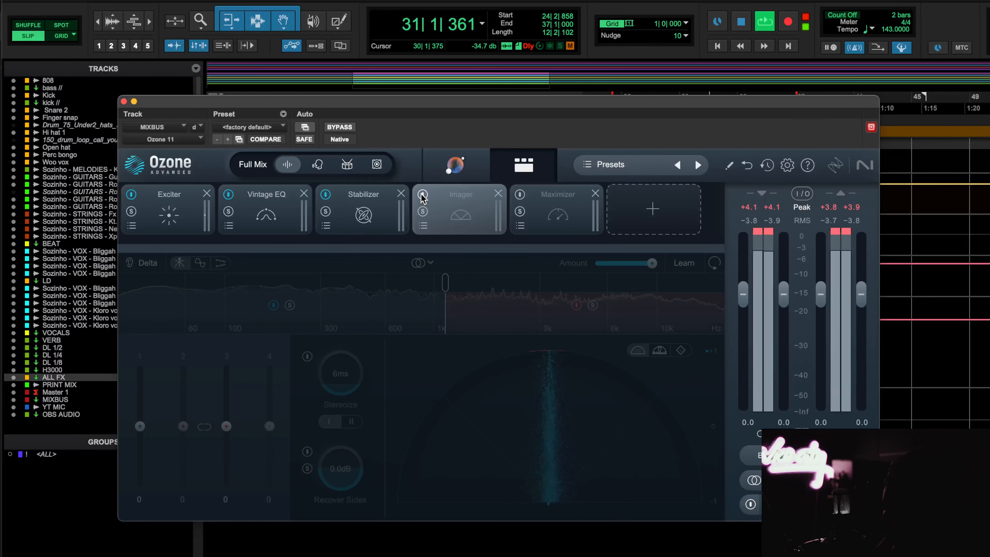
{"action": "left_click", "coordinate": [423, 195]}
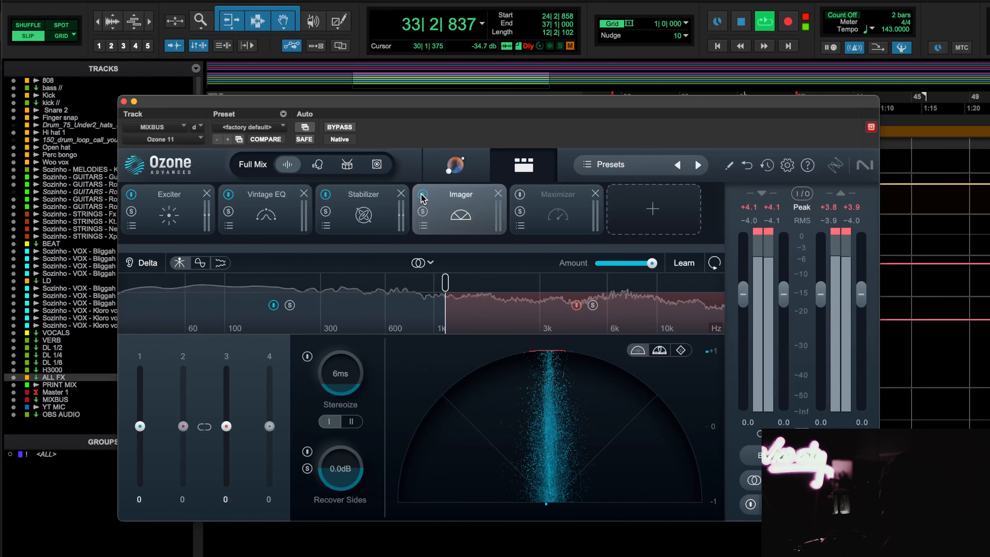
{"action": "key", "text": "space"}
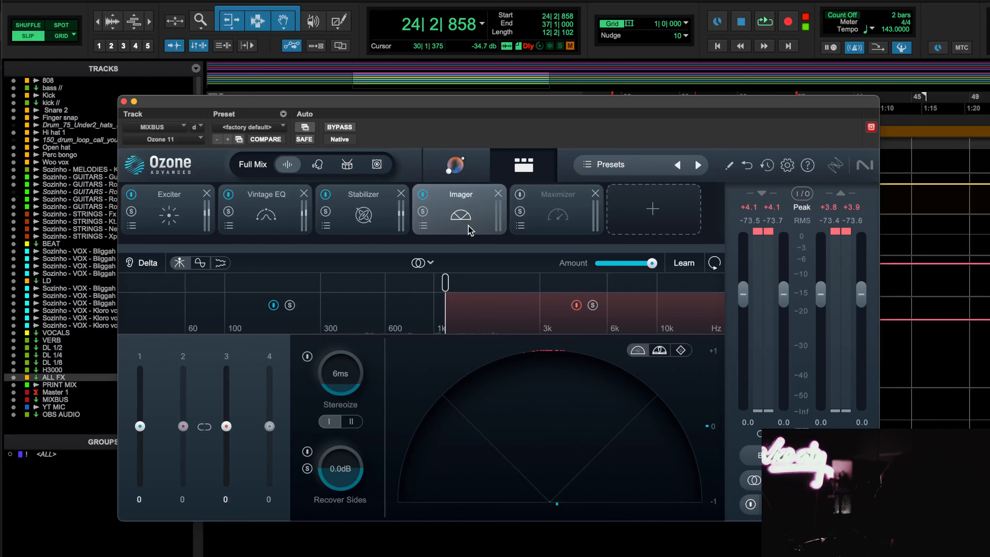
- Look over the Imager's preset list, close it without choosing a preset and return to the Stabilizer's settings
{"action": "left_click", "coordinate": [382, 217]}
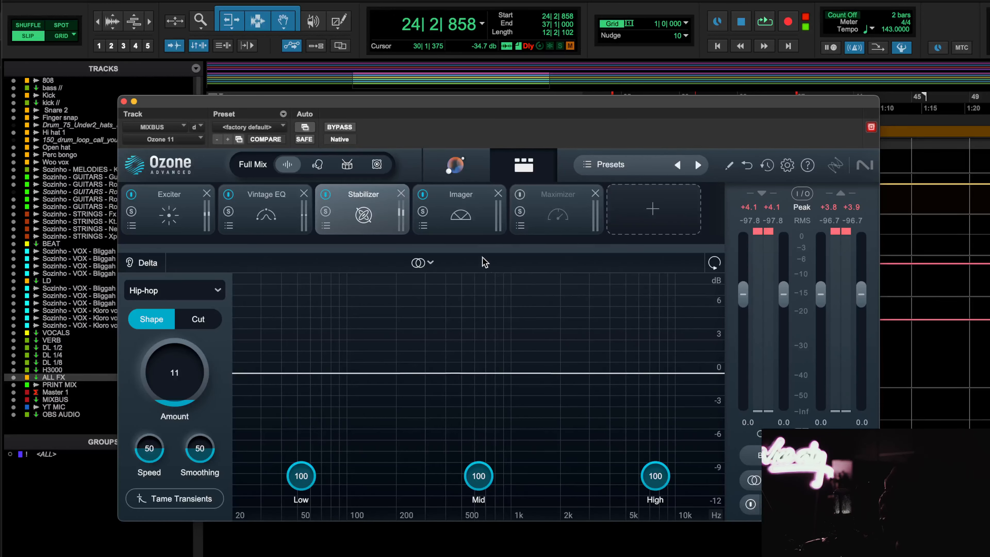
{"action": "left_click", "coordinate": [475, 234]}
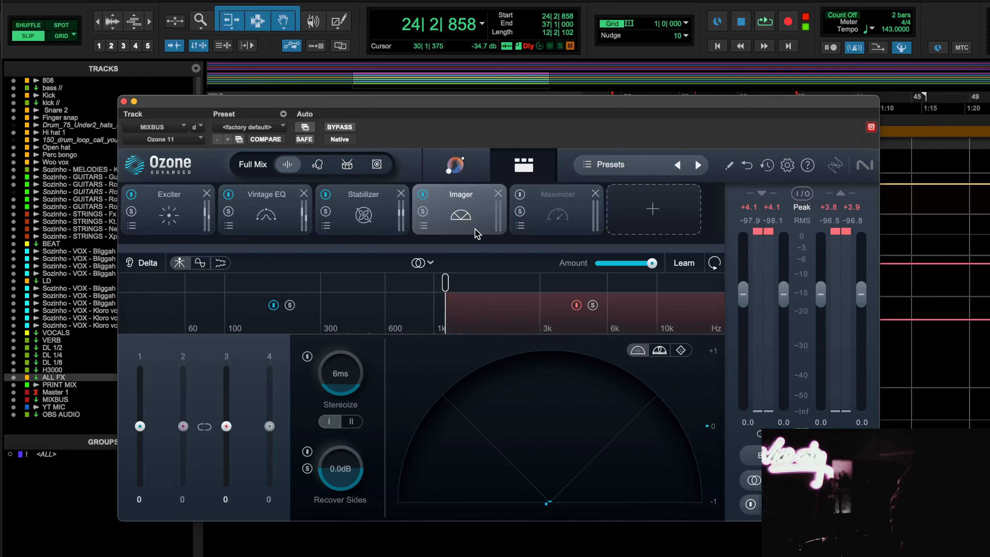
{"action": "left_click", "coordinate": [423, 225]}
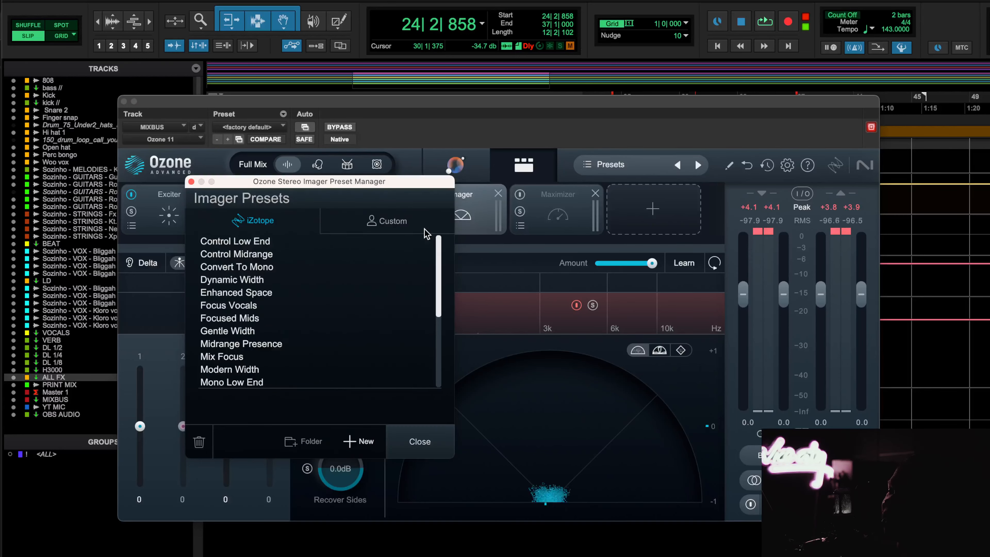
{"action": "left_click", "coordinate": [191, 181]}
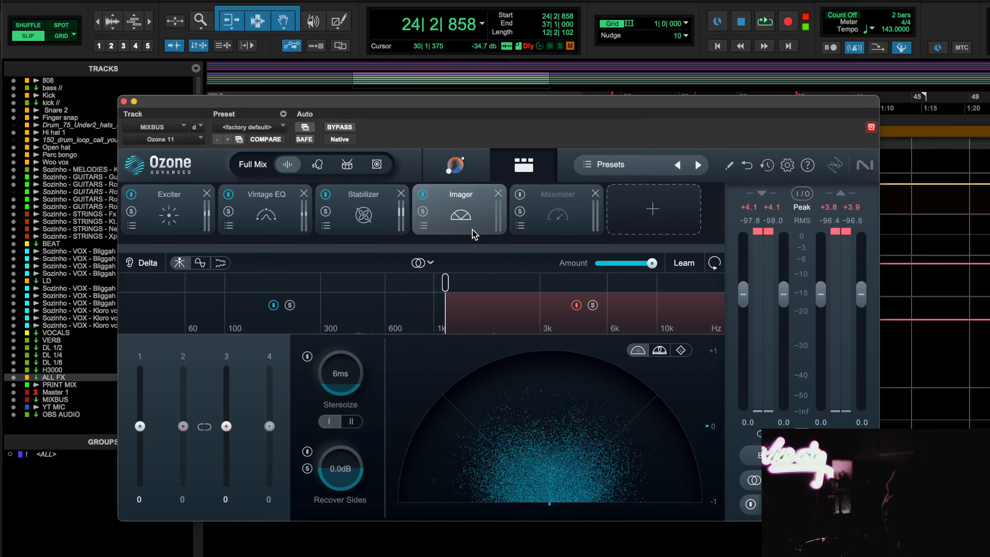
{"action": "mouse_move", "coordinate": [470, 232]}
{"action": "left_mouse_down"}
{"action": "mouse_move", "coordinate": [382, 223]}
{"action": "mouse_move", "coordinate": [486, 220]}
{"action": "left_mouse_up"}
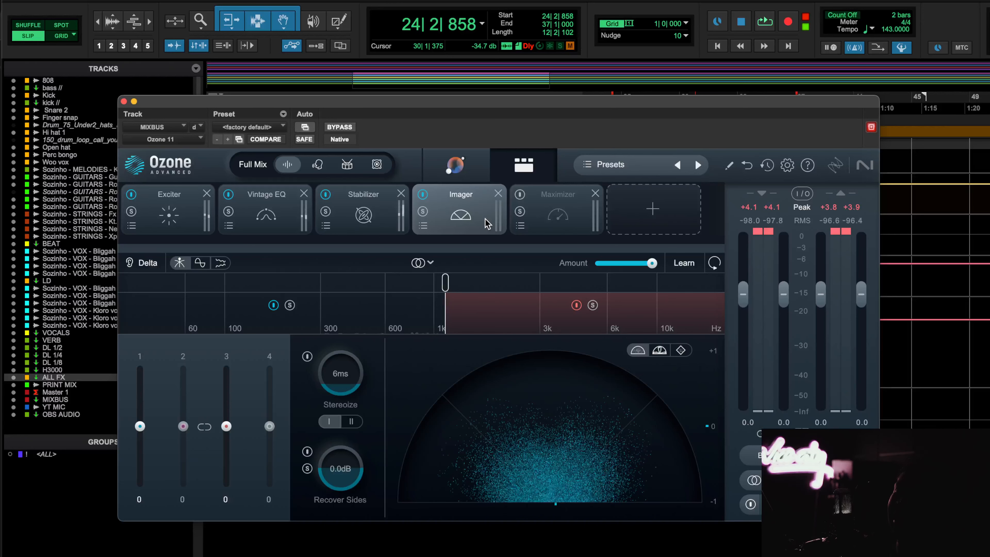
{"action": "left_click", "coordinate": [384, 221]}
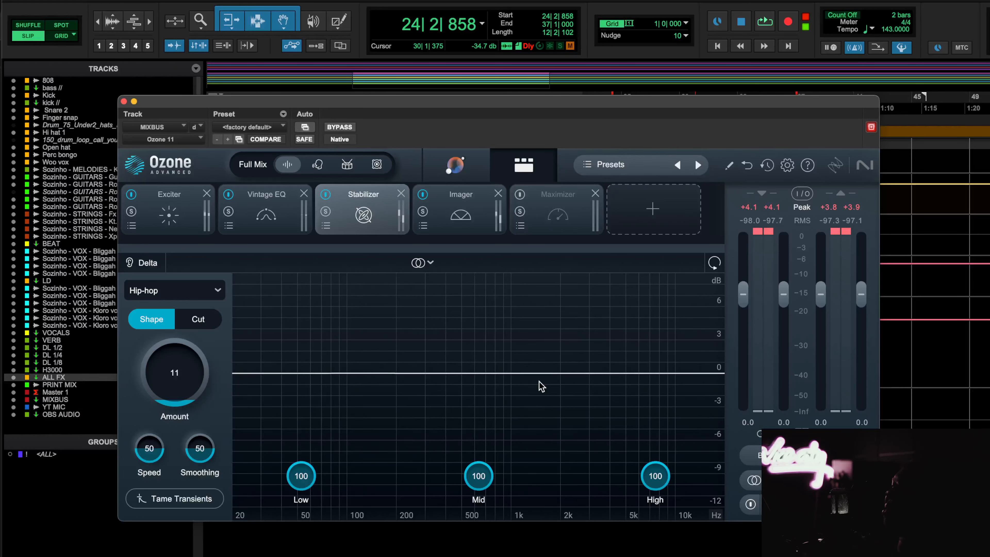
- Go past the Imager to the Maximizer module in MIXBUS's Ozone 11 chain and switch the Maximizer on
{"action": "left_click", "coordinate": [475, 219]}
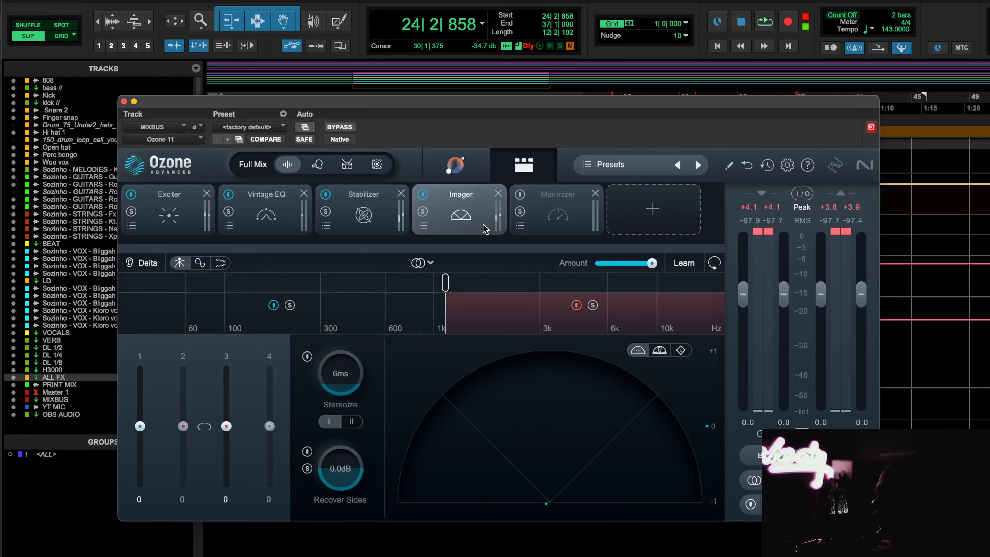
{"action": "left_click", "coordinate": [554, 221]}
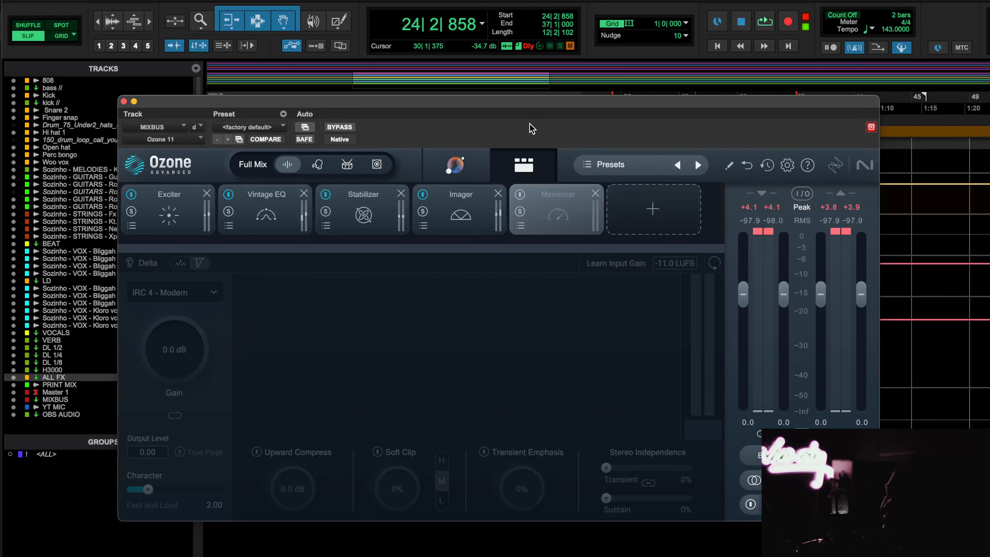
{"action": "left_click", "coordinate": [521, 195]}
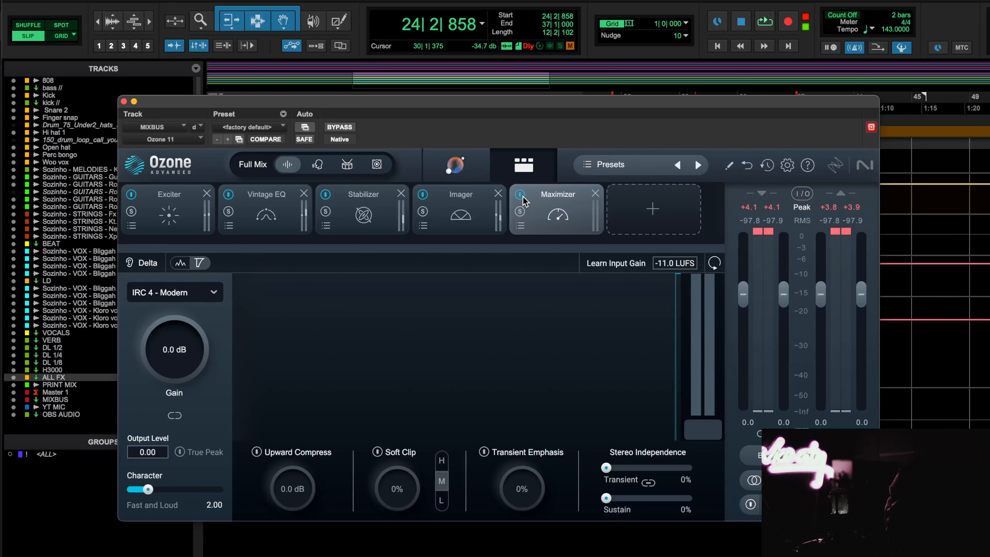
- Look at the Pro-L 2 limiter and Ozone 11's Maximizer settings on MIXBUS, closing each plugin window after viewing
{"action": "left_click", "coordinate": [124, 101]}
{"action": "left_click", "coordinate": [401, 306]}
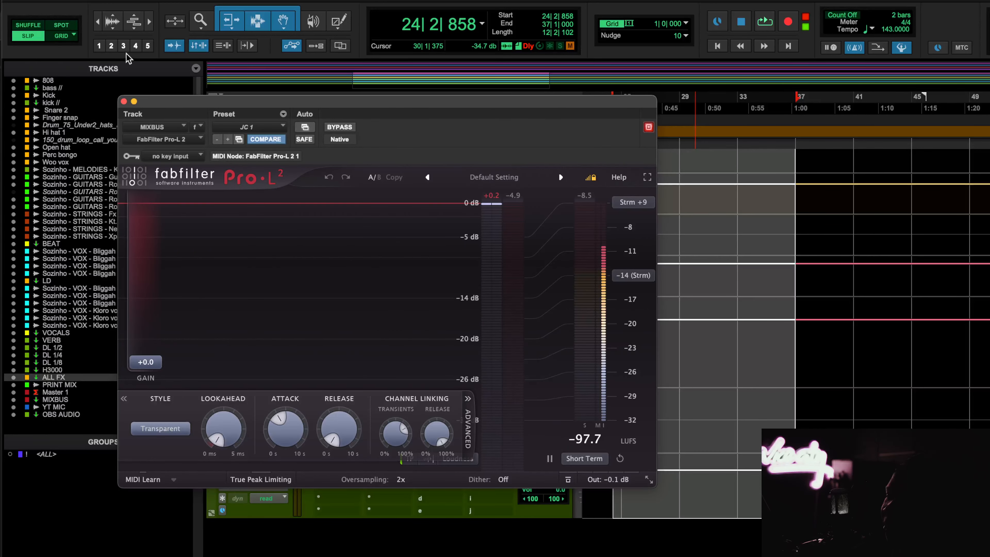
{"action": "left_click", "coordinate": [123, 101]}
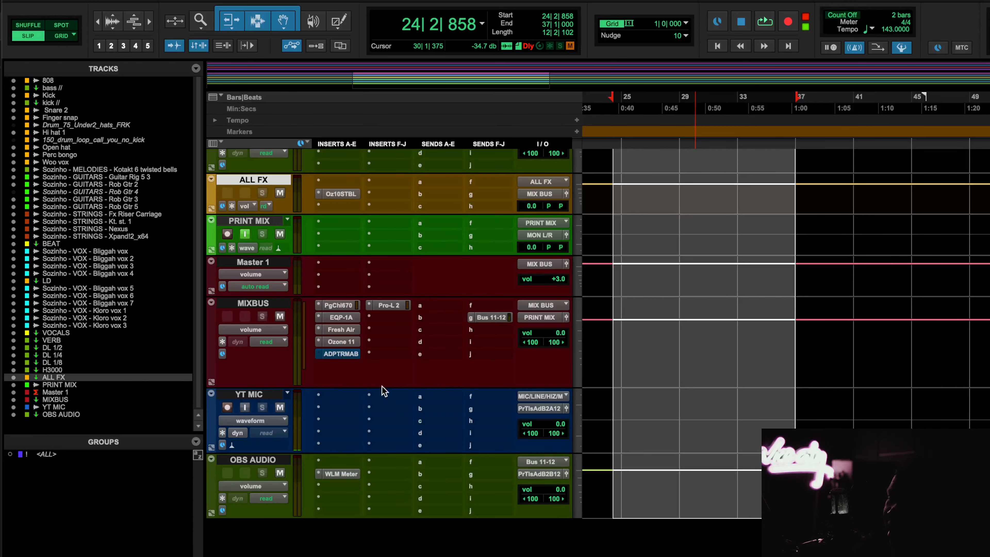
{"action": "left_click", "coordinate": [355, 345]}
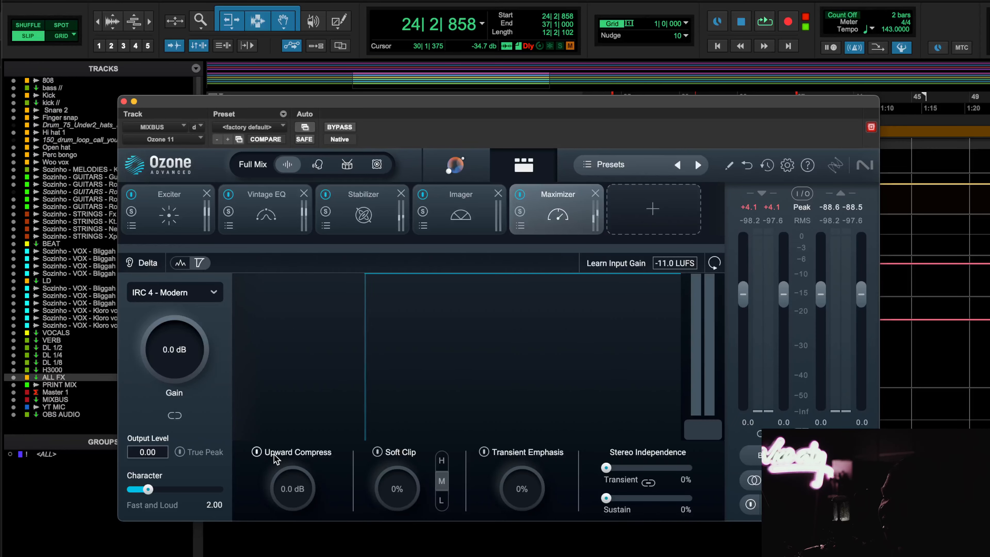
{"action": "left_click", "coordinate": [123, 102]}
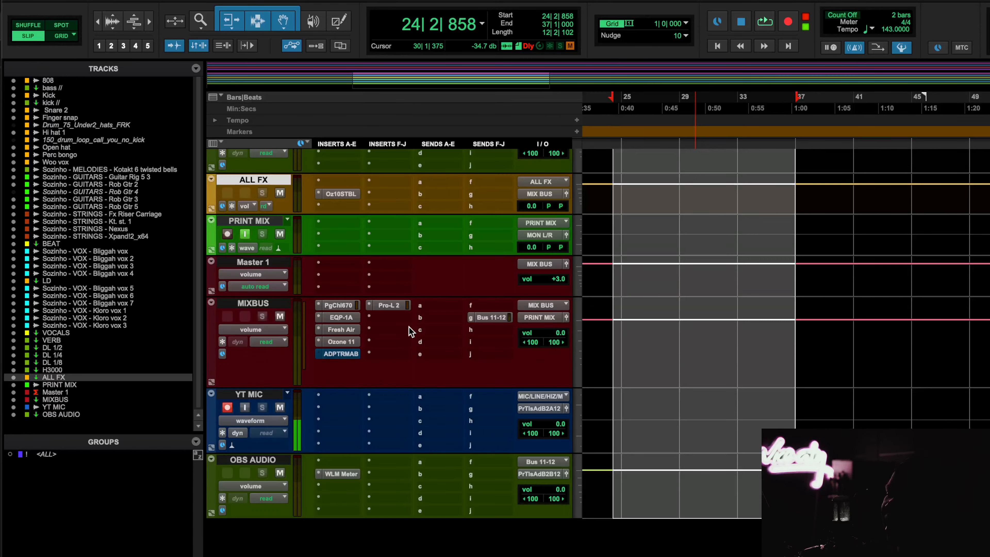
- Open the Ozone 11 Maximizer on the BEAT track and start playback of the selected section
{"action": "scroll", "coordinate": [409, 329], "scroll_direction": "up", "scroll_amount": 5}
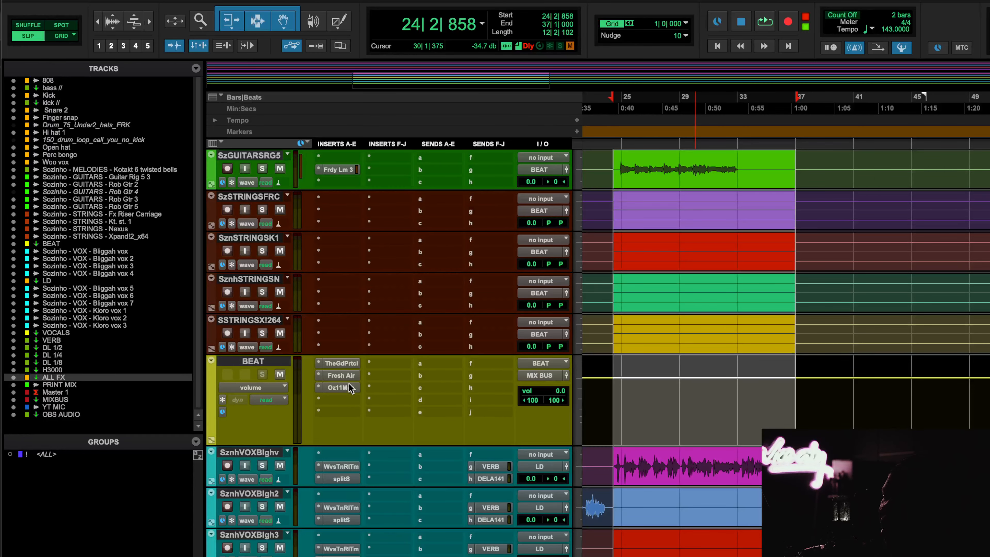
{"action": "left_click", "coordinate": [341, 387]}
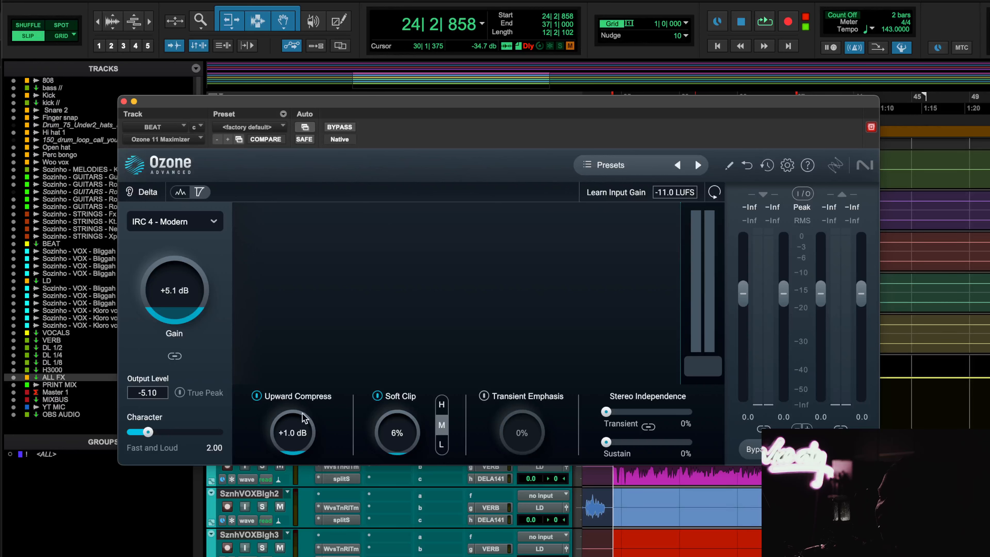
{"action": "key", "text": "space"}
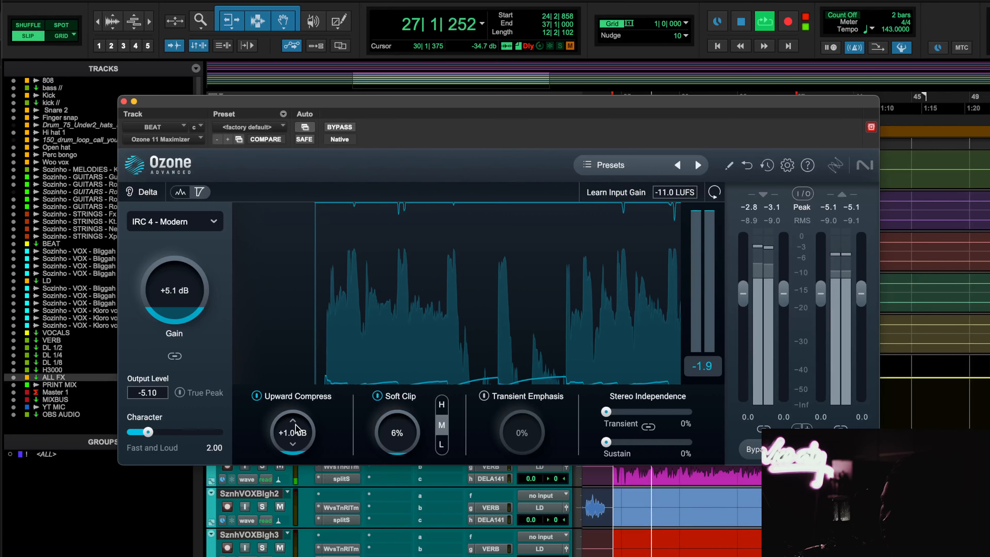
- Audition Upward Compress at 0.0 and 7.0 dB, set it to 1.1 dB, compare it switched off and on, and stop playback
{"action": "left_click_drag", "start_coordinate": [299, 434], "coordinate": [298, 533]}
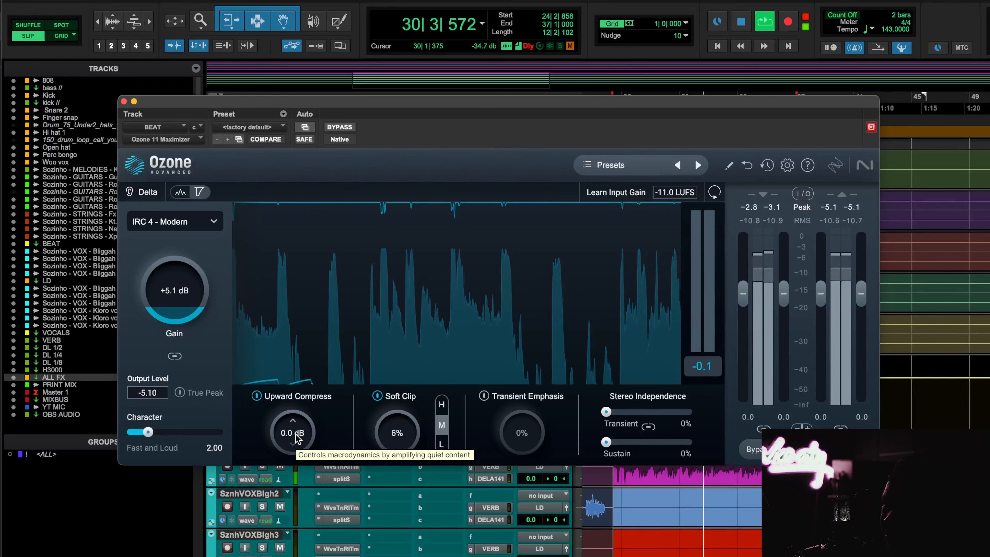
{"action": "left_click_drag", "start_coordinate": [297, 437], "coordinate": [337, 331]}
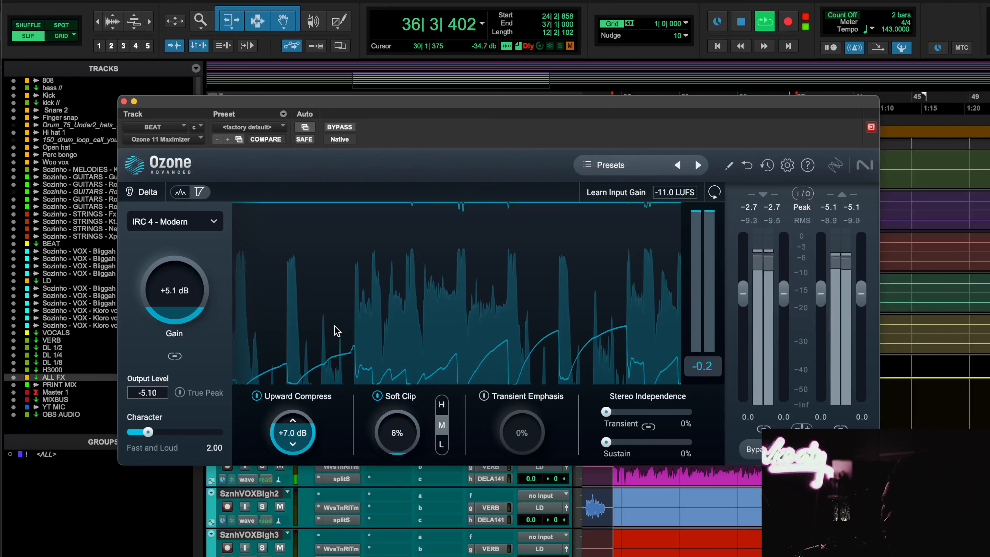
{"action": "left_click_drag", "start_coordinate": [337, 331], "coordinate": [325, 429]}
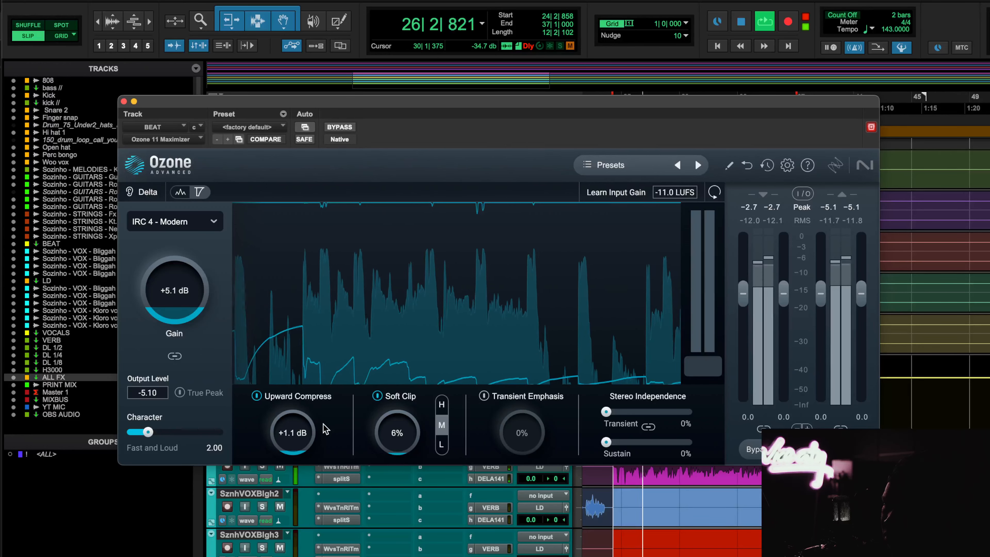
{"action": "left_click", "coordinate": [256, 396]}
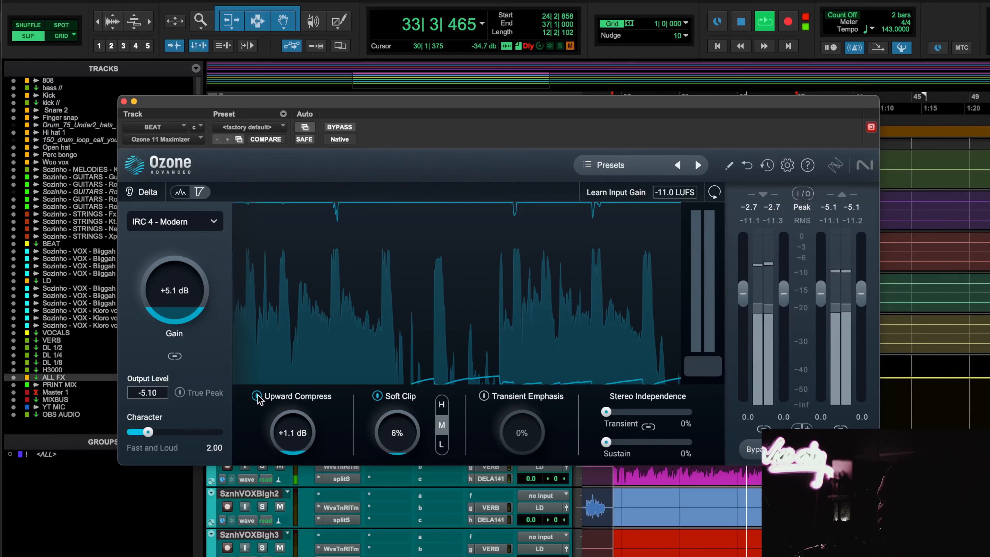
{"action": "key", "text": "space"}
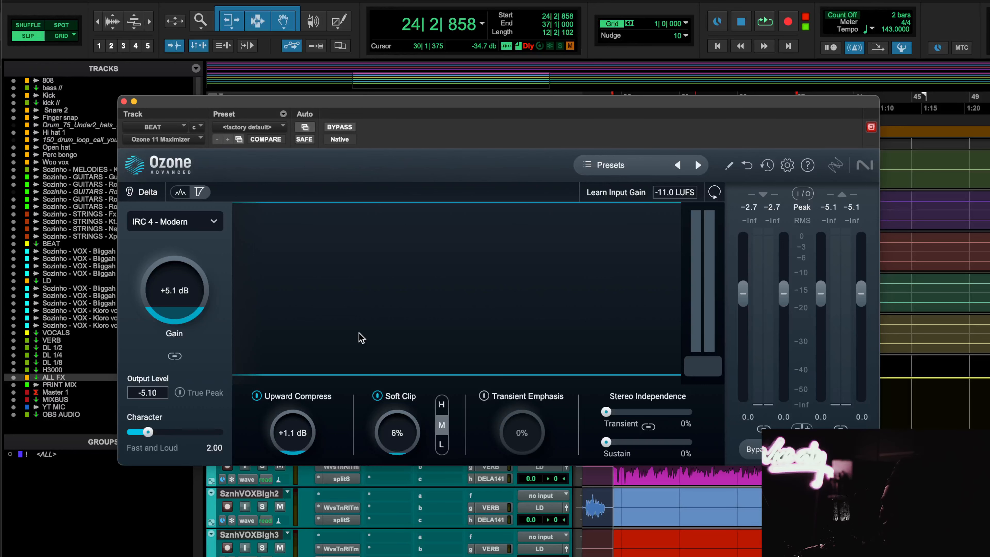
- Look over the BEAT Maximizer's list of IRC limiting modes and keep IRC 4 - Modern
{"action": "left_click", "coordinate": [171, 228]}
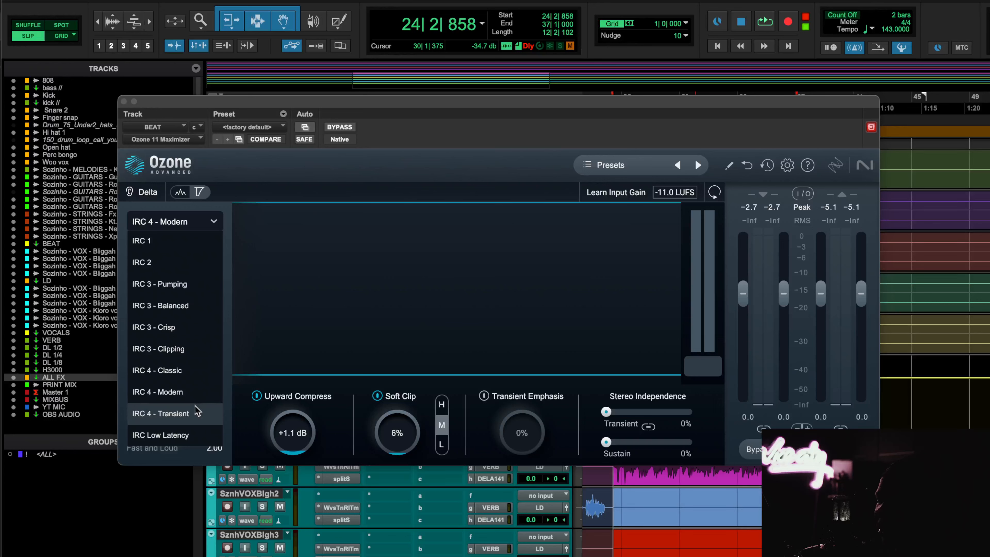
{"action": "left_click", "coordinate": [213, 225]}
{"action": "left_click", "coordinate": [213, 227]}
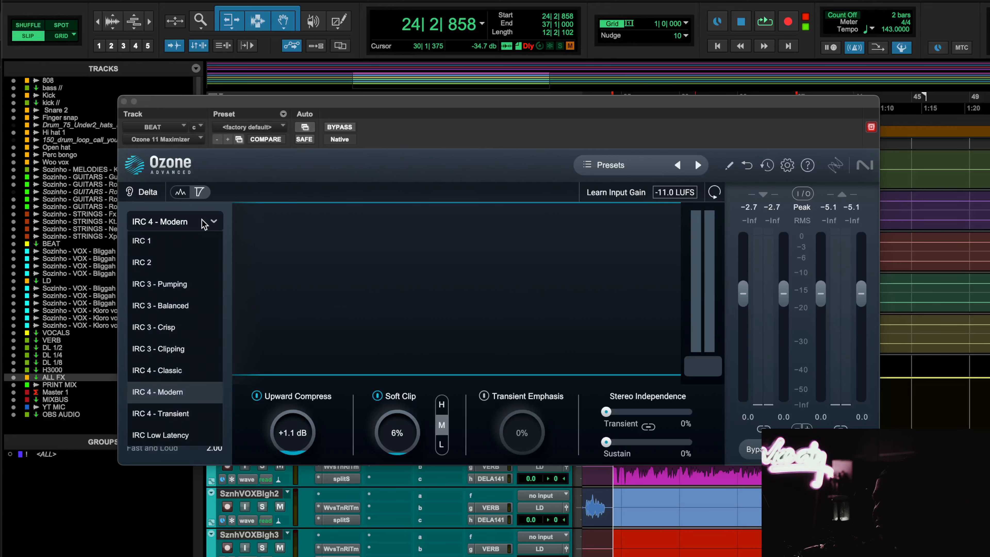
{"action": "left_click", "coordinate": [206, 222]}
{"action": "left_click", "coordinate": [203, 223]}
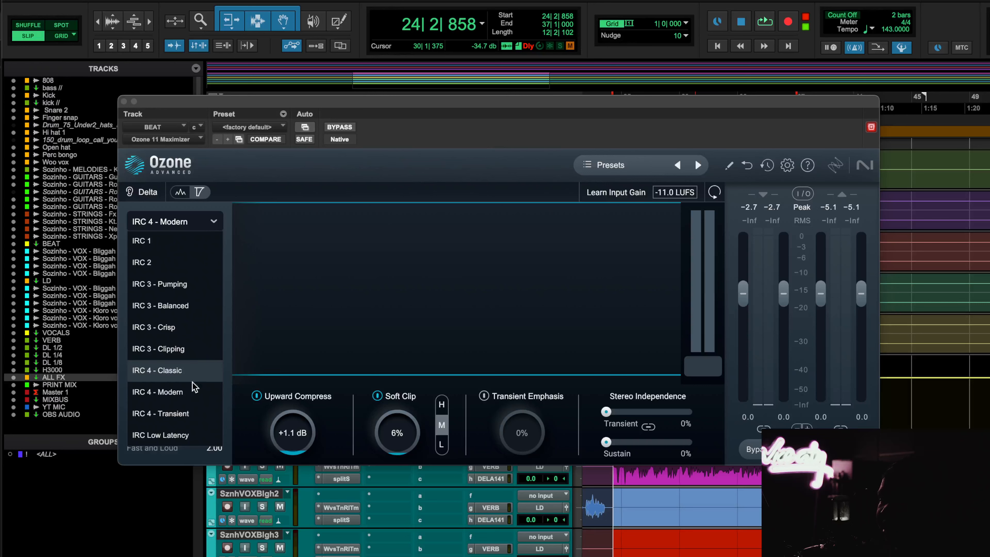
{"action": "left_click", "coordinate": [180, 392]}
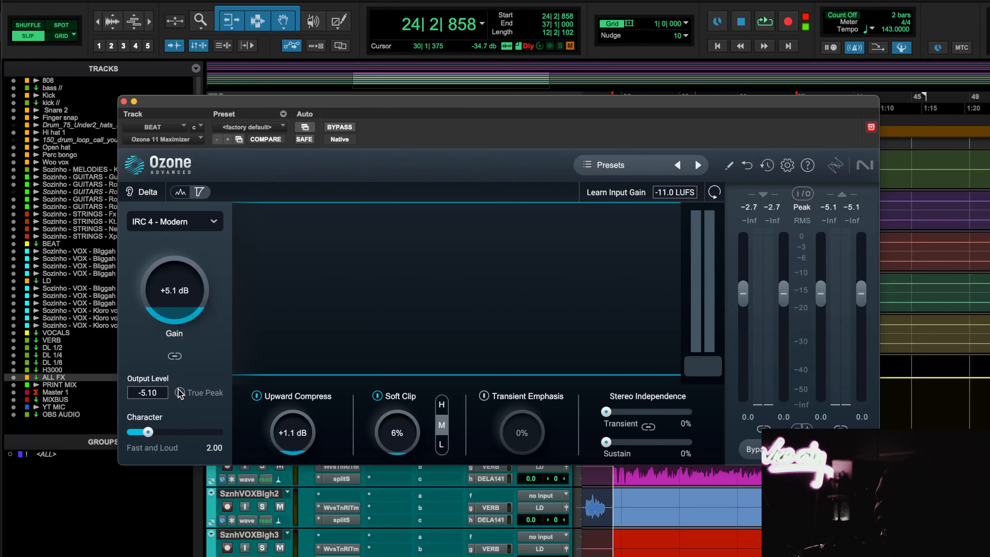